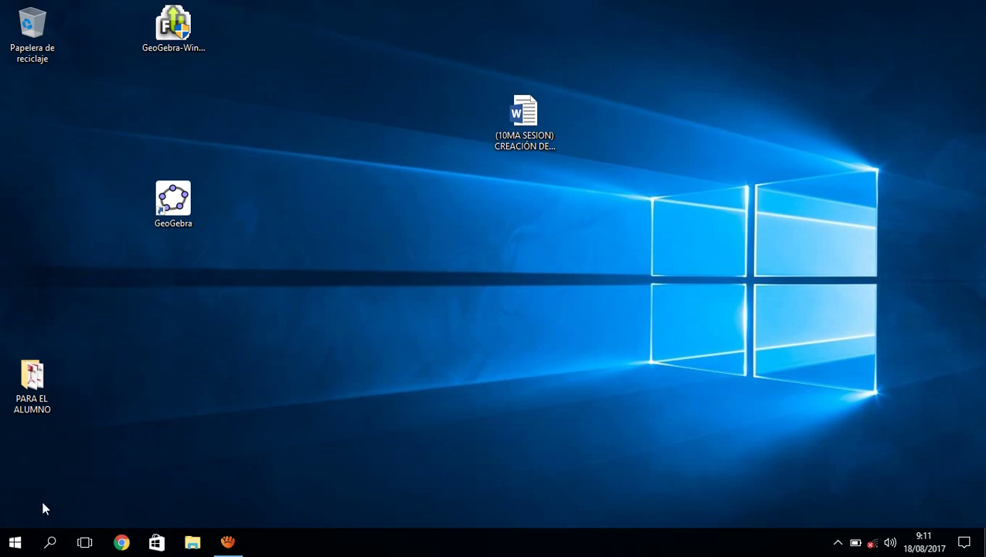
Launch CorelDRAW X6 by running 'coreldrw' from the Windows Run prompt.
{"action": "key", "text": "super+r"}
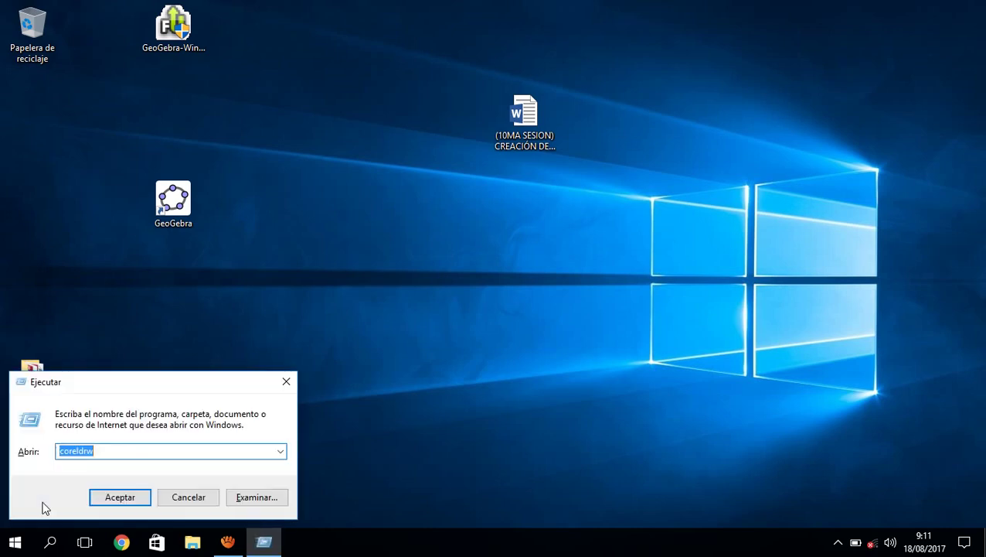
{"action": "key", "text": "Return"}
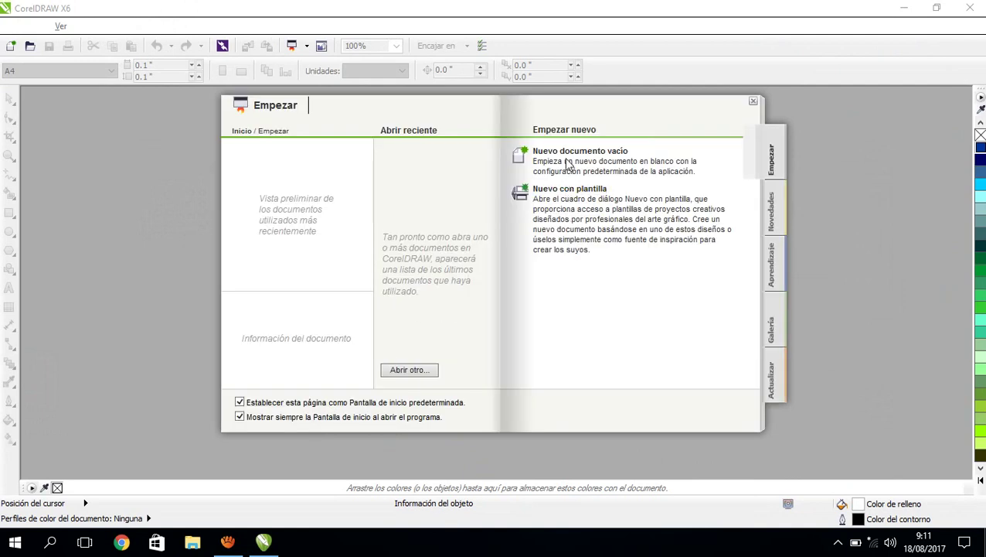
Start a blank document named 'EFECTO DE TEXTO', keeping A4 landscape in millimetres.
{"action": "left_click", "coordinate": [565, 155]}
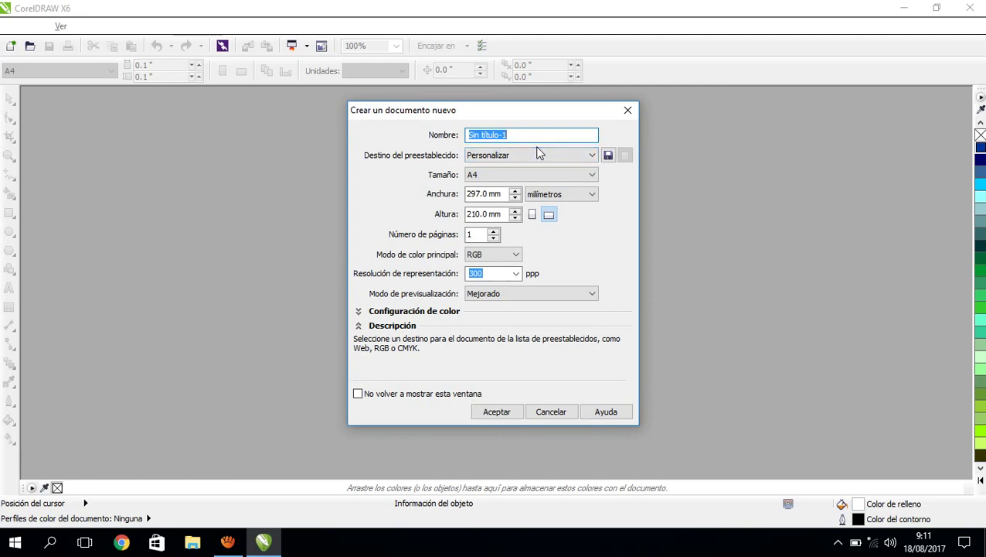
{"action": "type", "text": "EFECTO DE T"}
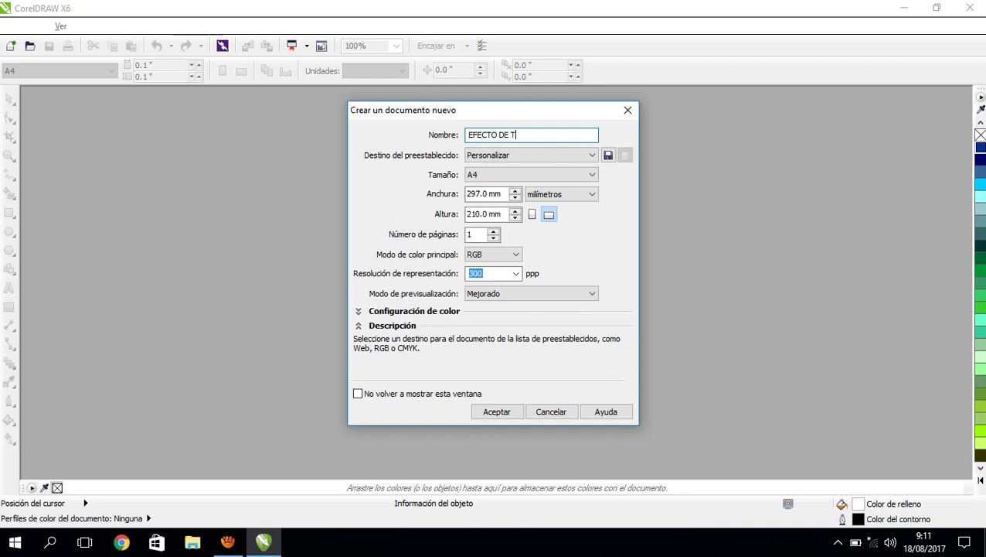
{"action": "type", "text": "EXTO"}
{"action": "left_click", "coordinate": [501, 179]}
{"action": "left_click", "coordinate": [501, 183]}
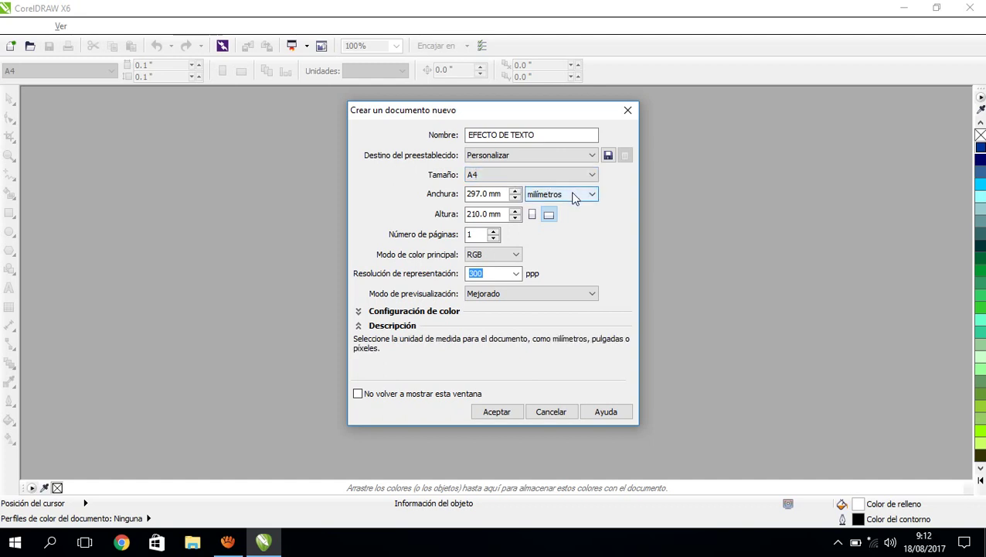
{"action": "left_click", "coordinate": [575, 196]}
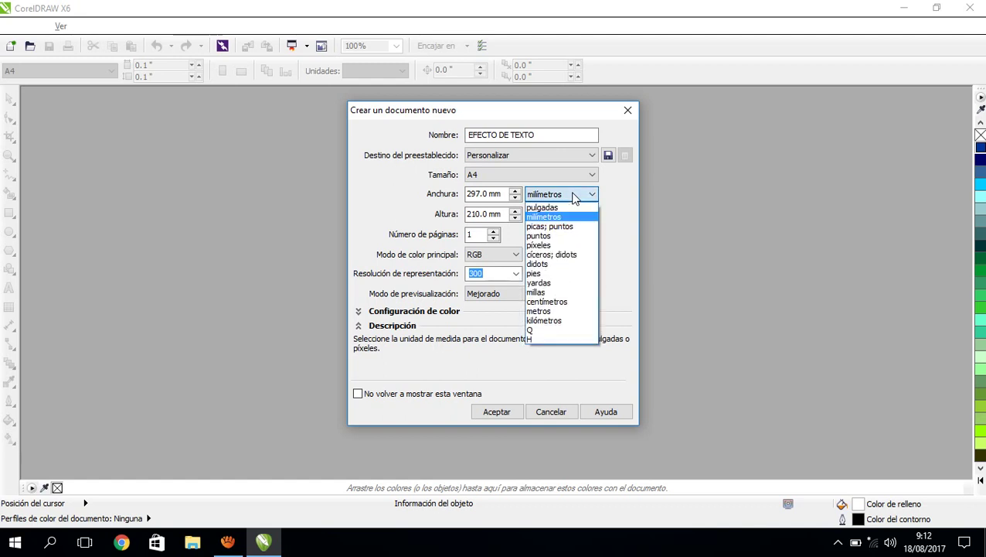
{"action": "left_click", "coordinate": [574, 196]}
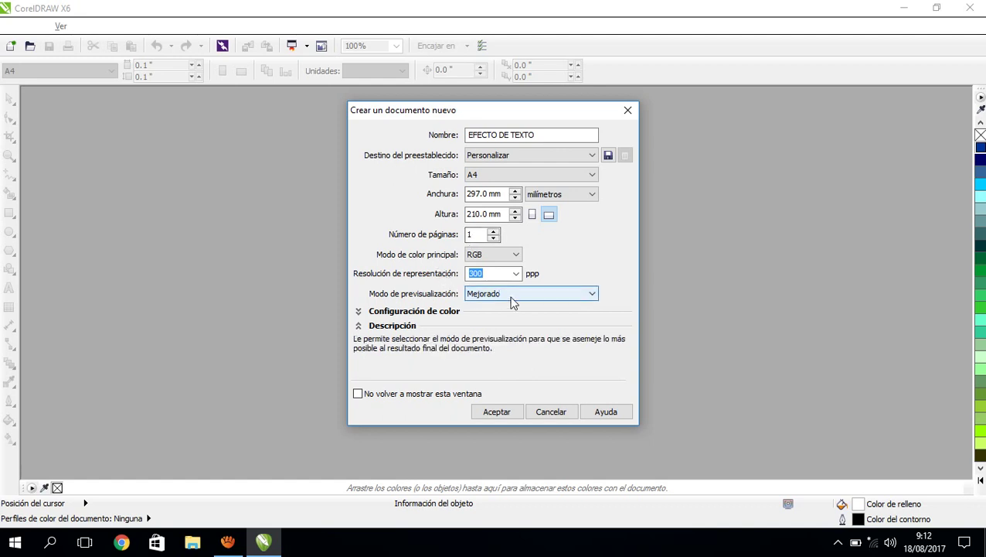
Create the page and type the person's full name as 24 pt Arial text near the top-left.
{"action": "left_click", "coordinate": [494, 413]}
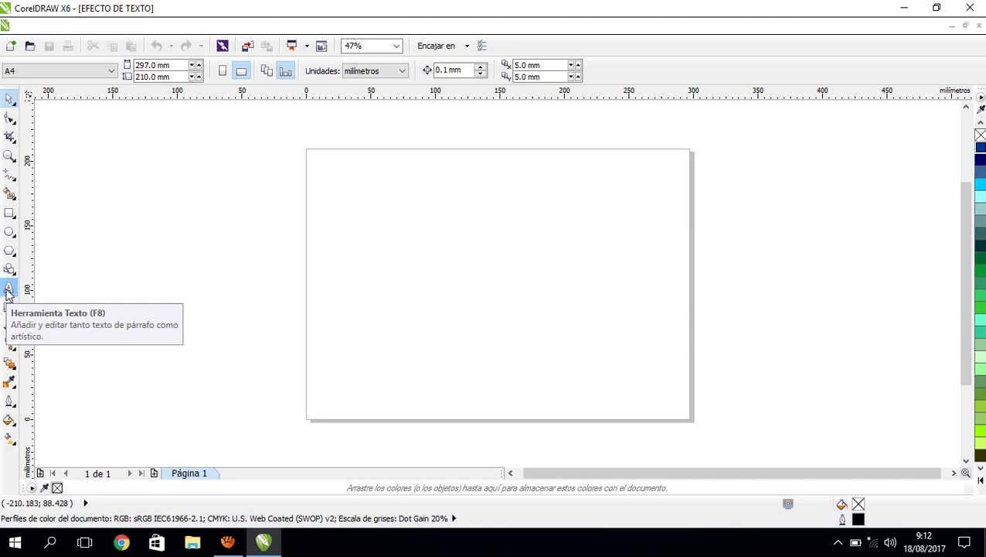
{"action": "left_click", "coordinate": [10, 289]}
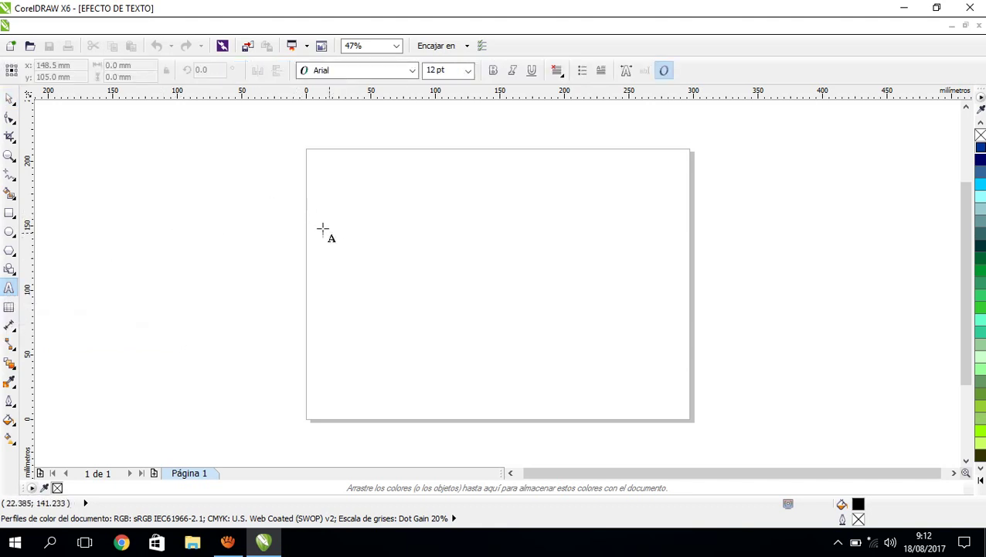
{"action": "left_click", "coordinate": [263, 200]}
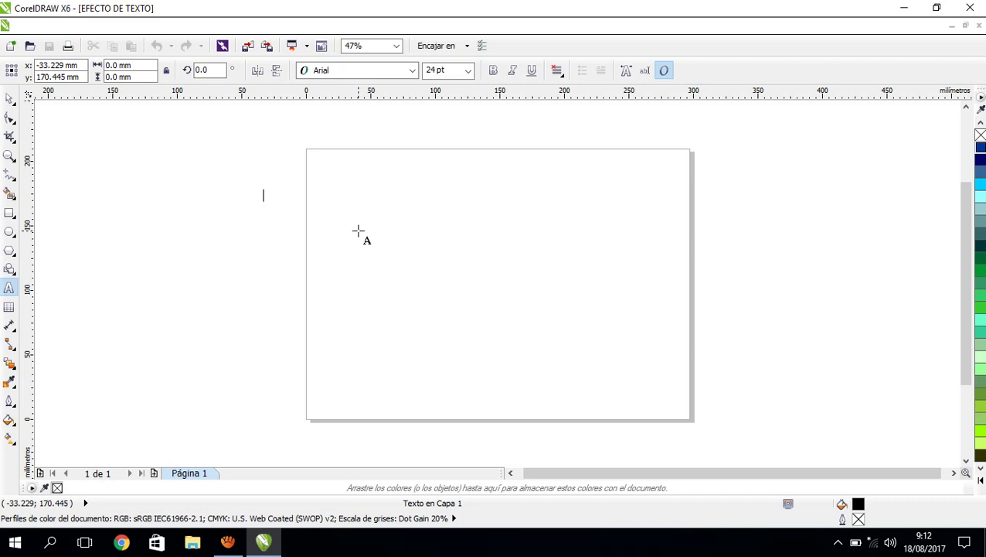
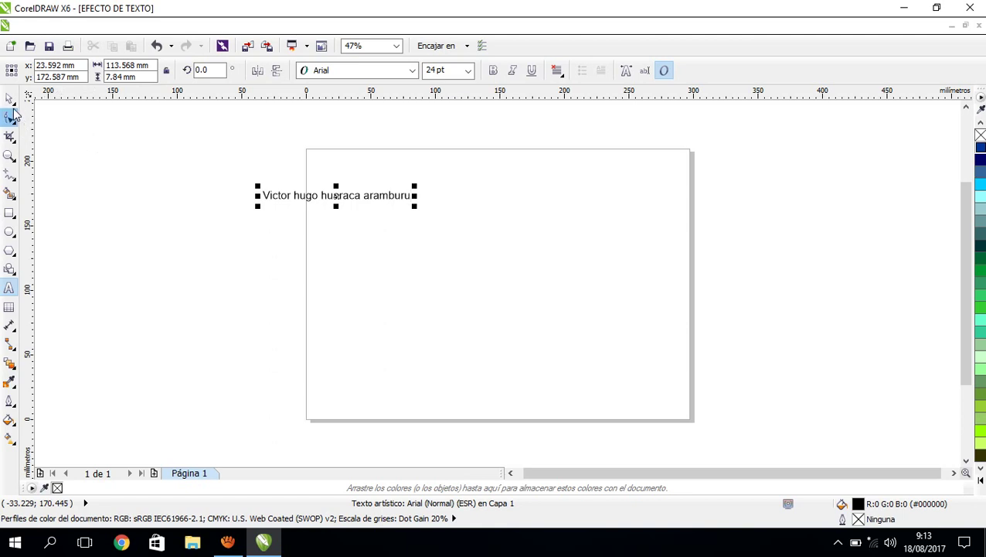
Convert the name text to MAYÚSCULAS using Texto > Cambiar mayúsculas/minúsculas.
{"action": "left_click", "coordinate": [10, 101]}
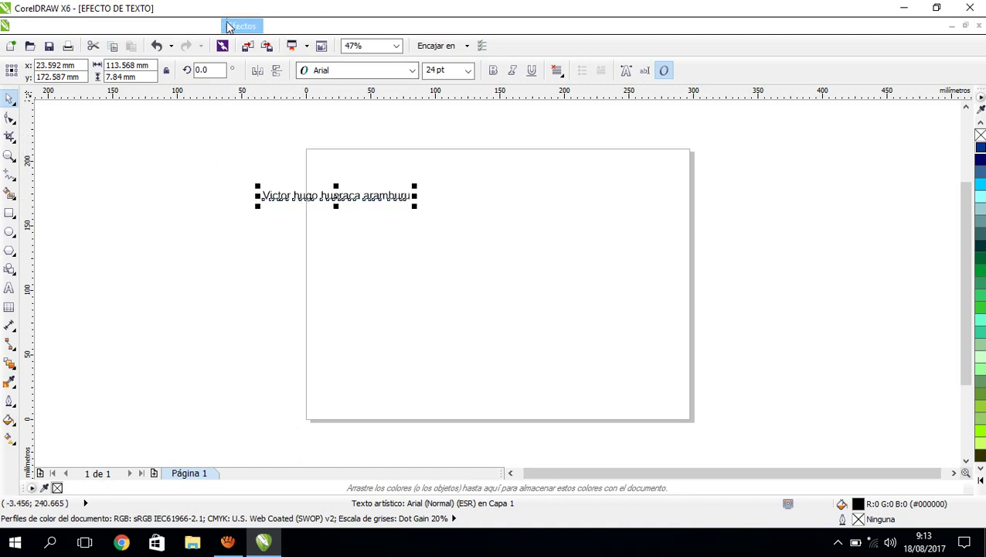
{"action": "left_click", "coordinate": [349, 27]}
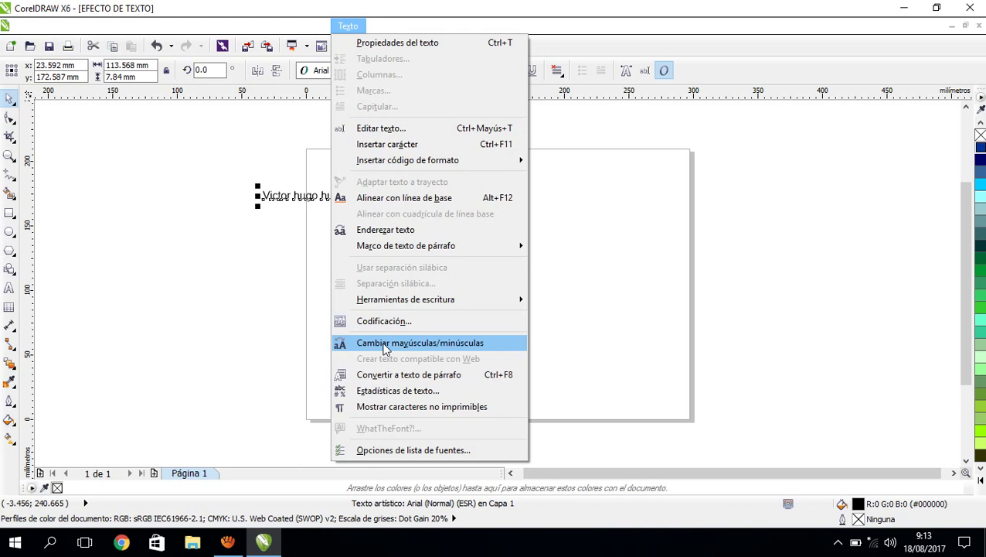
{"action": "left_click", "coordinate": [384, 342]}
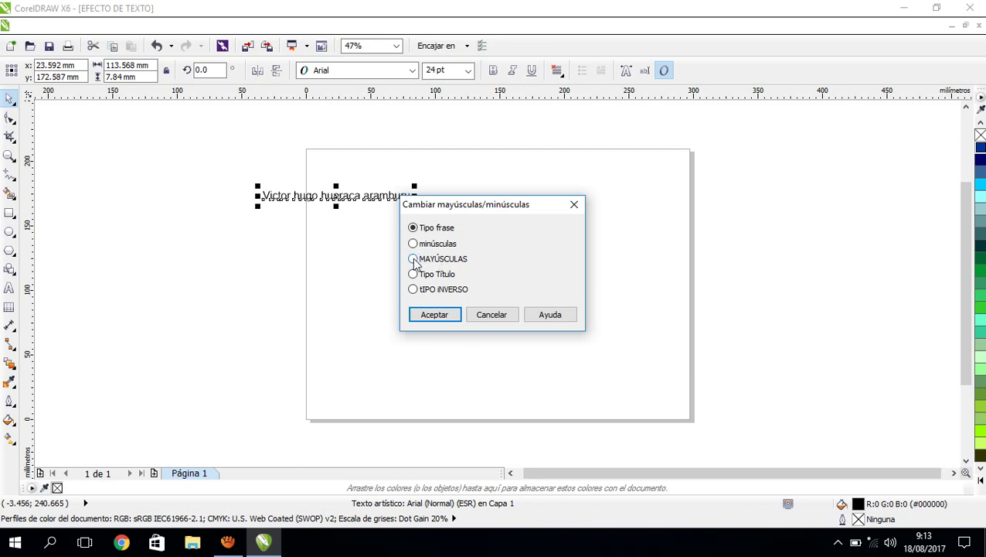
{"action": "left_click", "coordinate": [414, 260]}
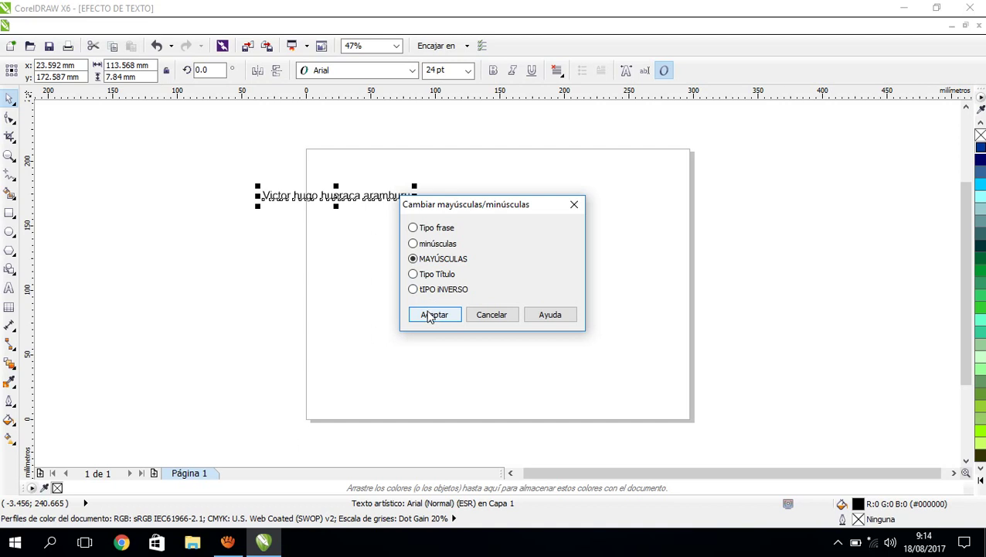
{"action": "left_click", "coordinate": [431, 315]}
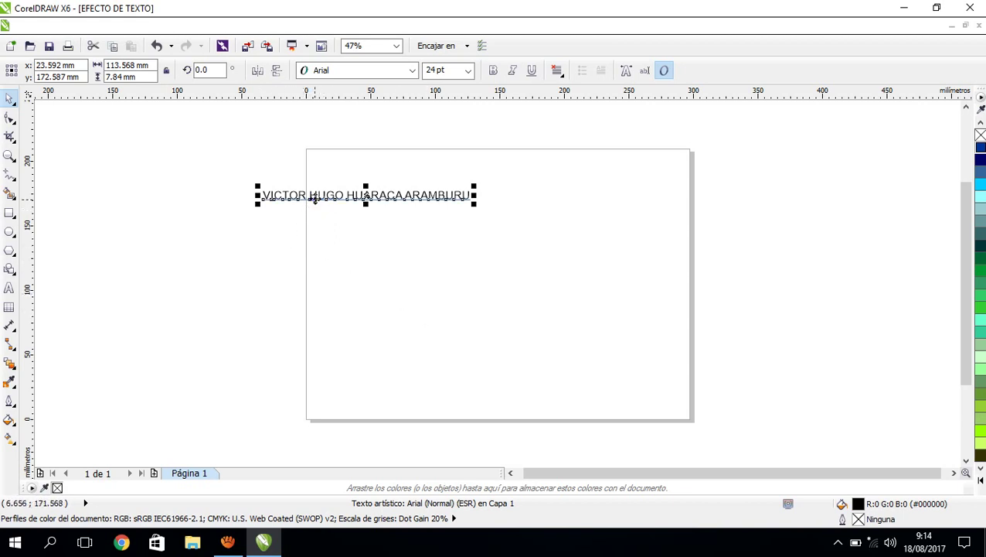
Move the name to the page centre and change its font to Arial Black.
{"action": "left_click_drag", "start_coordinate": [315, 197], "coordinate": [446, 289]}
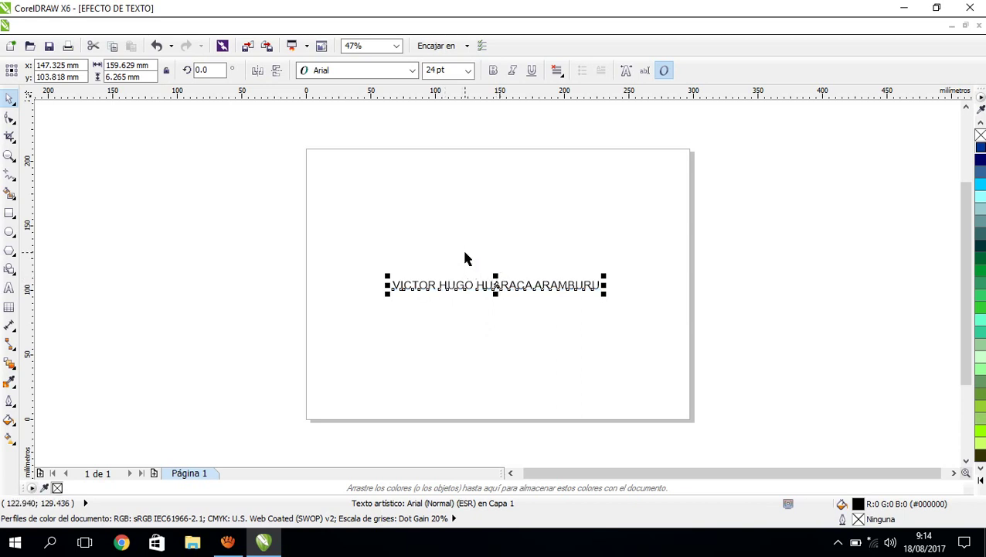
{"action": "left_click", "coordinate": [354, 73]}
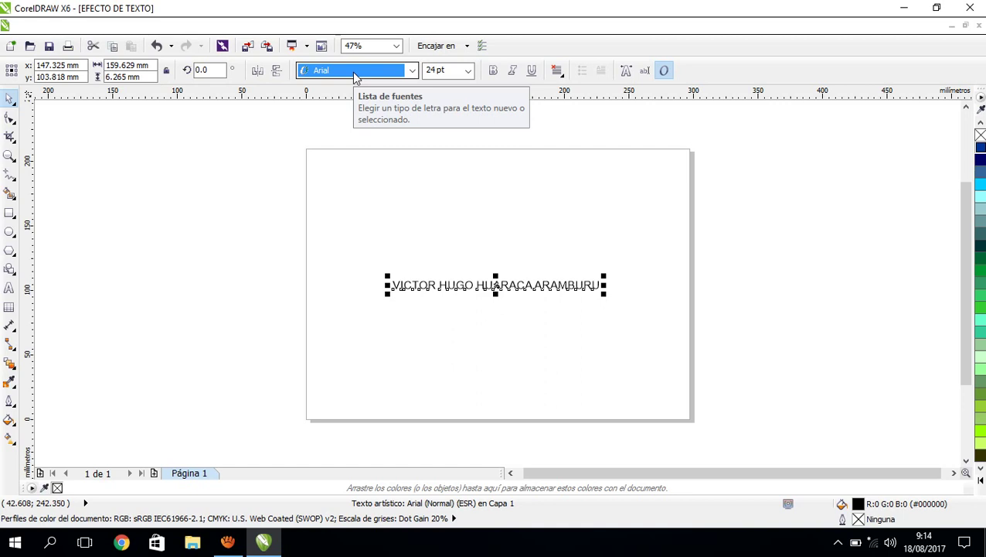
{"action": "left_click", "coordinate": [354, 76]}
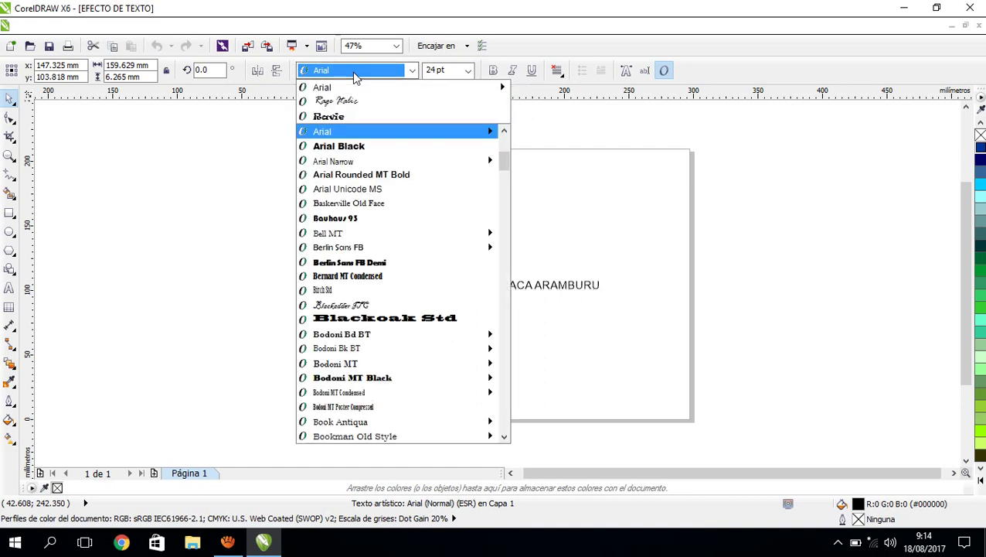
{"action": "type", "text": "A"}
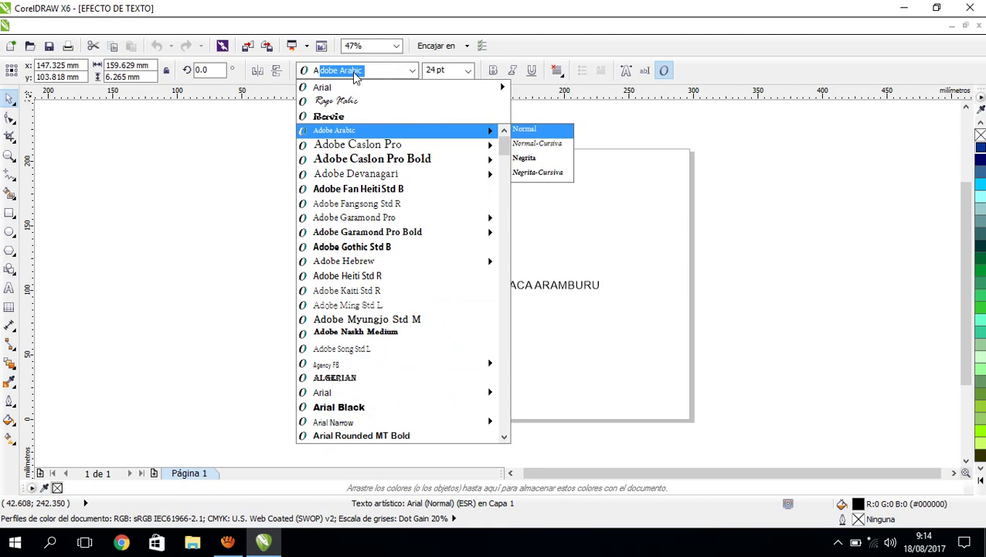
{"action": "type", "text": "ria"}
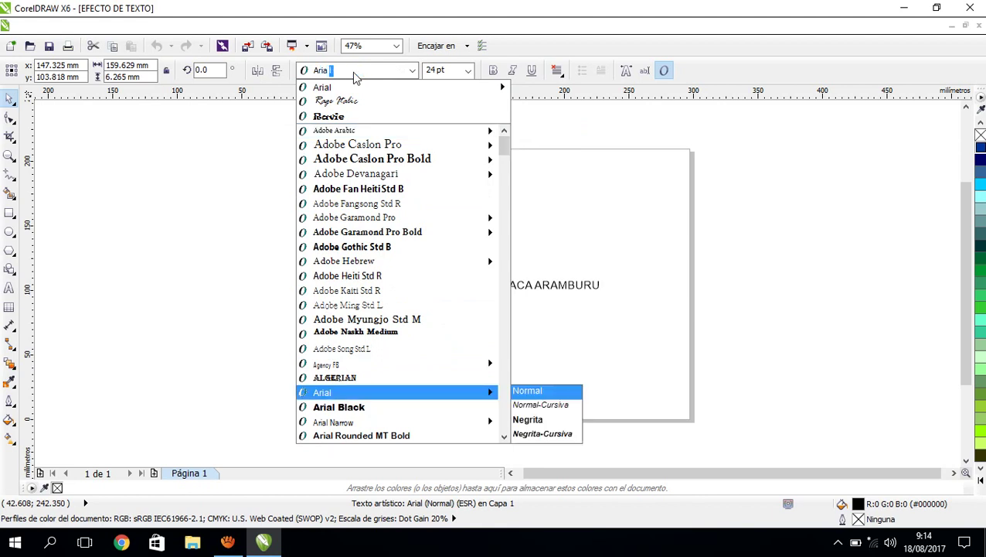
{"action": "type", "text": "l Bl"}
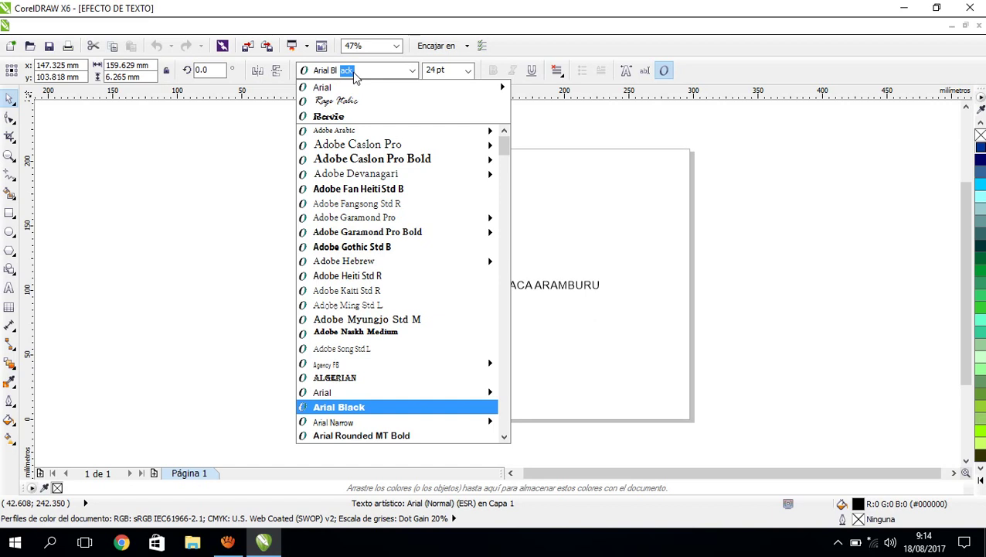
{"action": "key", "text": "BackSpace"}
{"action": "key", "text": "BackSpace"}
{"action": "key", "text": "BackSpace"}
{"action": "key", "text": "Return"}
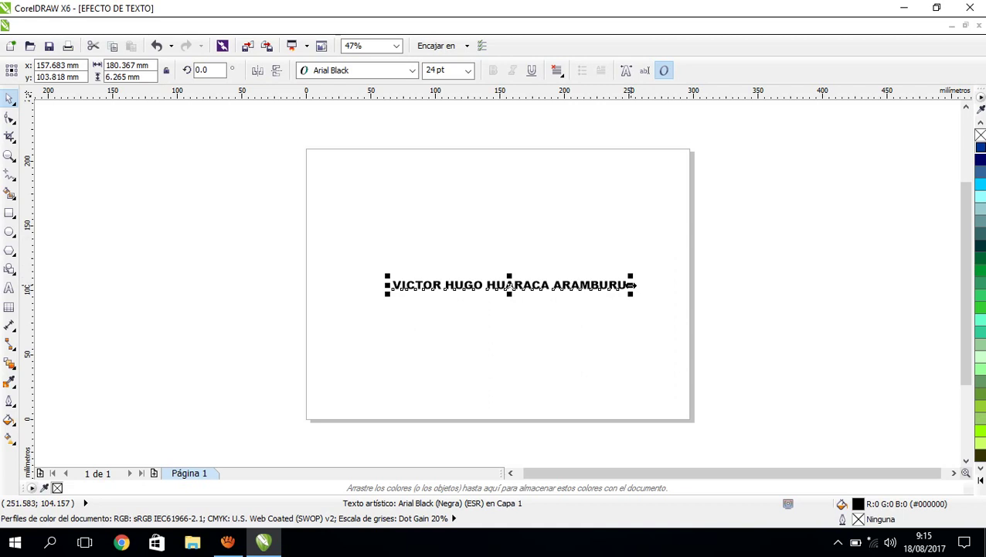
Stretch the name out to both sides and upward to about 280 × 63 mm.
{"action": "left_click_drag", "start_coordinate": [632, 285], "coordinate": [688, 285]}
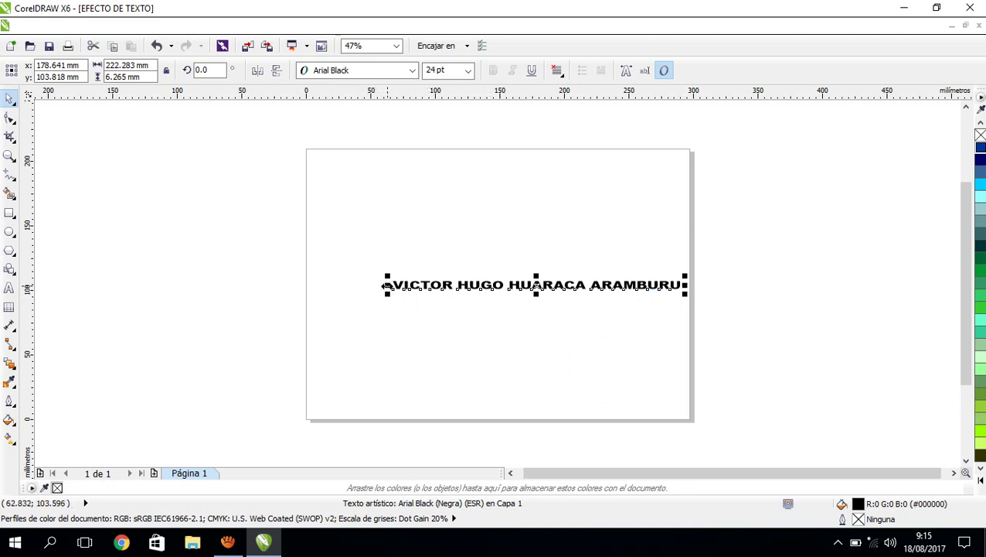
{"action": "left_click_drag", "start_coordinate": [386, 285], "coordinate": [311, 284]}
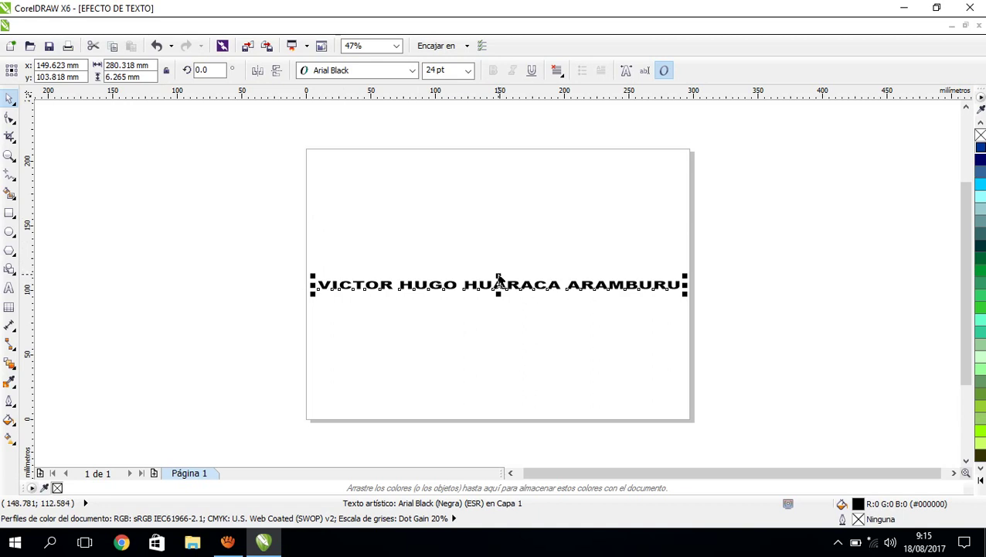
{"action": "left_click_drag", "start_coordinate": [498, 274], "coordinate": [497, 202]}
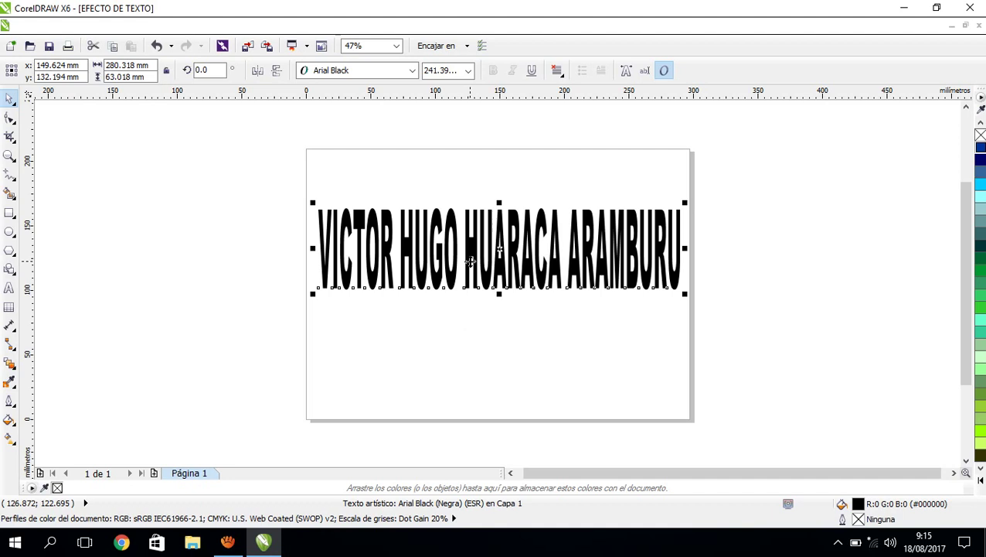
{"action": "left_click", "coordinate": [229, 543]}
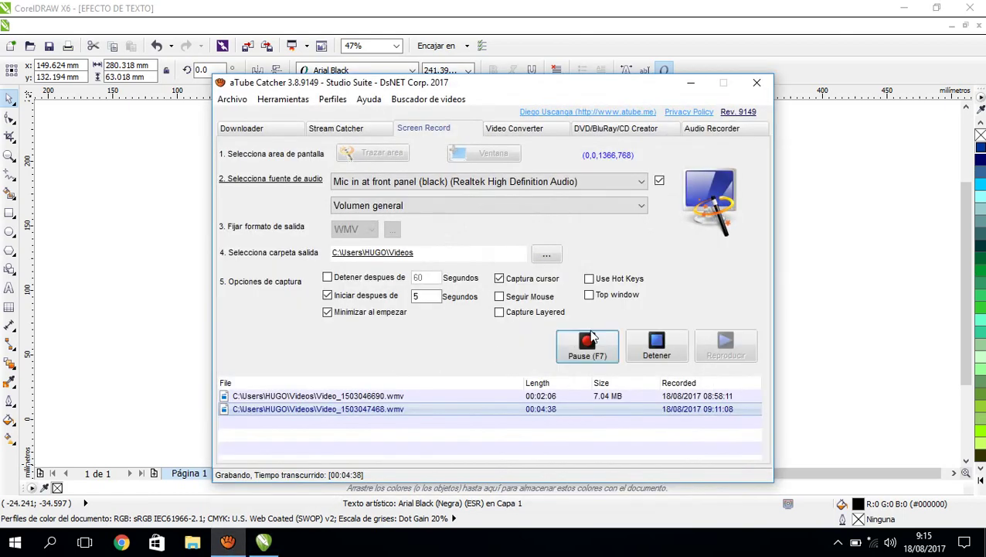
{"action": "left_click", "coordinate": [692, 85]}
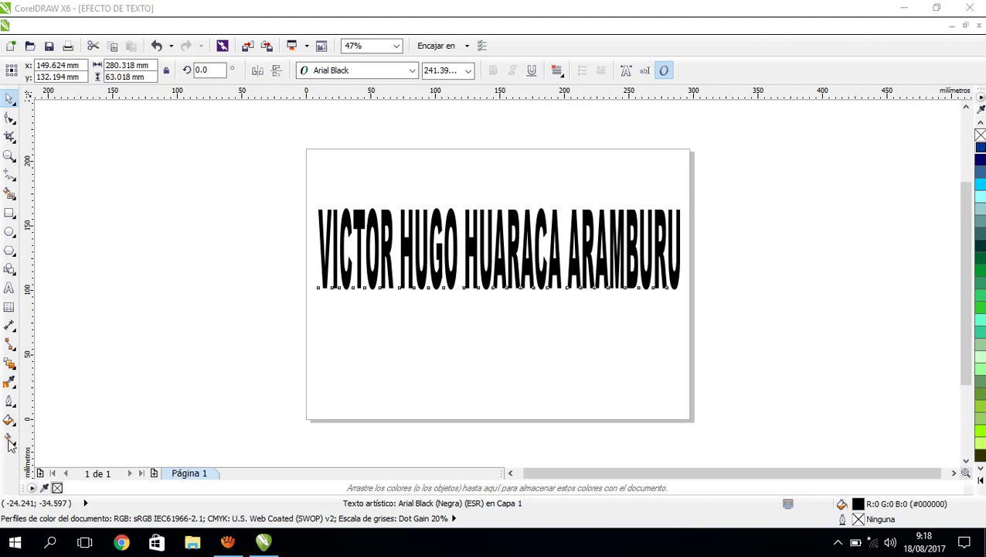
Apply a vertical linear fountain fill to the text with the Interactive Fill tool, dragging upward from below.
{"action": "left_click", "coordinate": [10, 439]}
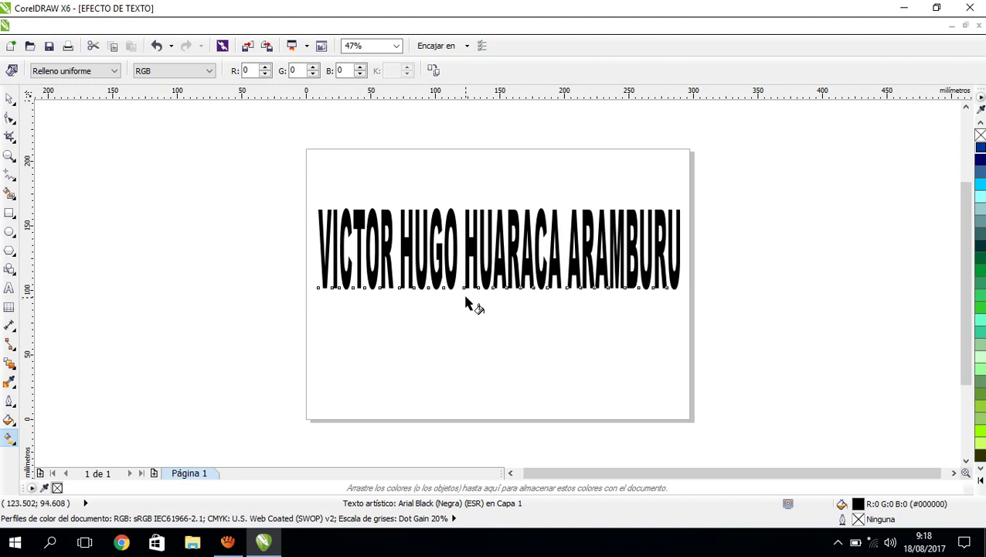
{"action": "left_click_drag", "start_coordinate": [465, 299], "coordinate": [461, 199]}
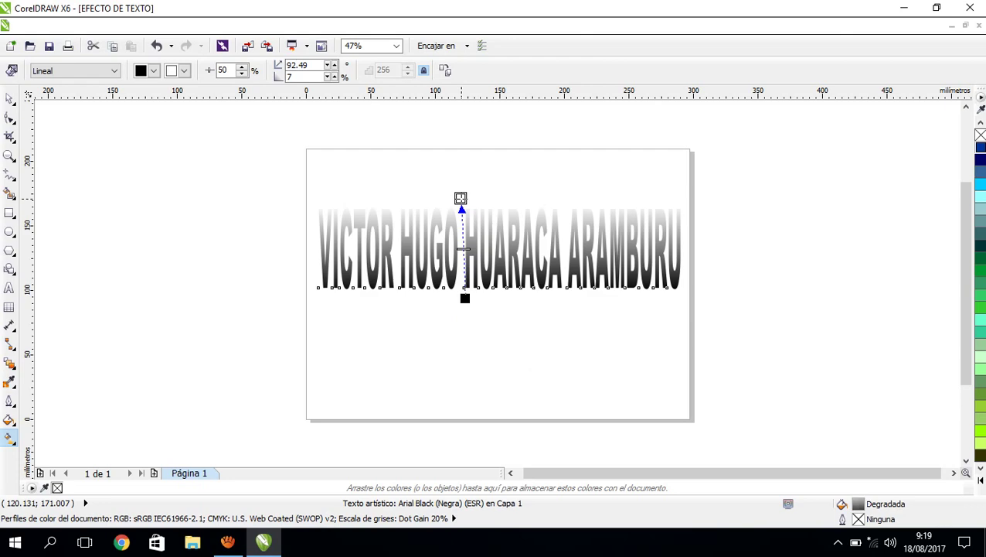
{"action": "left_click", "coordinate": [228, 545]}
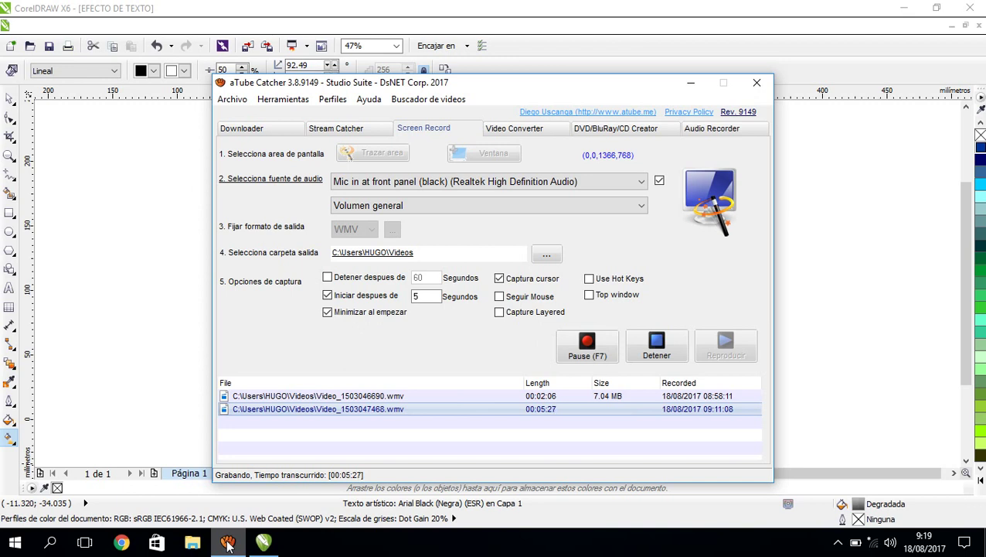
{"action": "left_click", "coordinate": [228, 545]}
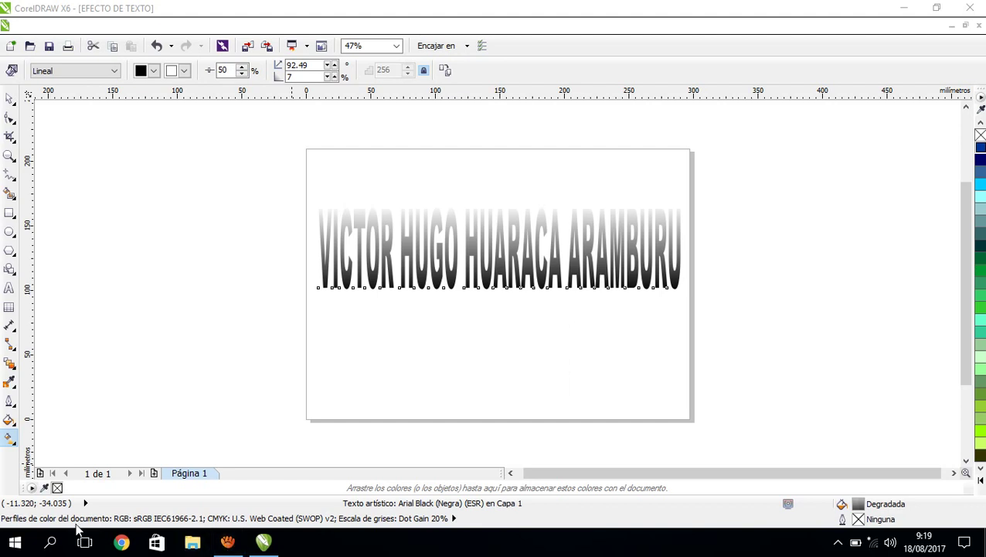
Colour the gradient's top node green and its bottom node dark blue from the palette.
{"action": "left_click", "coordinate": [11, 436]}
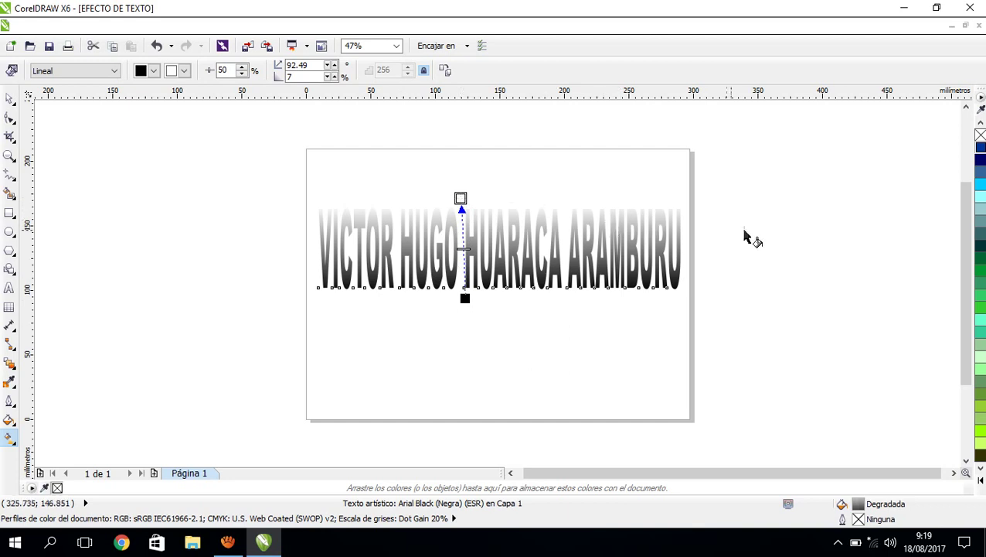
{"action": "left_click", "coordinate": [982, 275]}
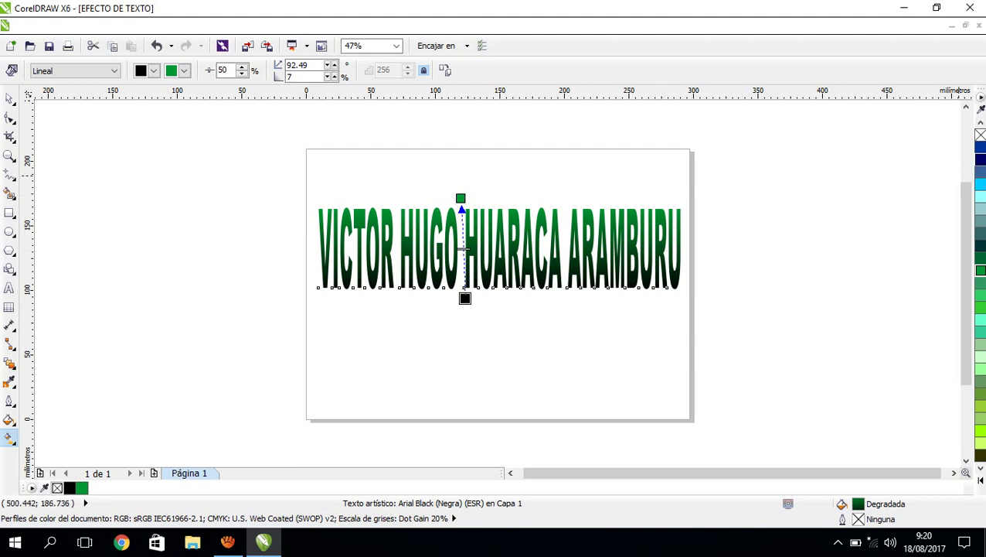
{"action": "left_click", "coordinate": [980, 149]}
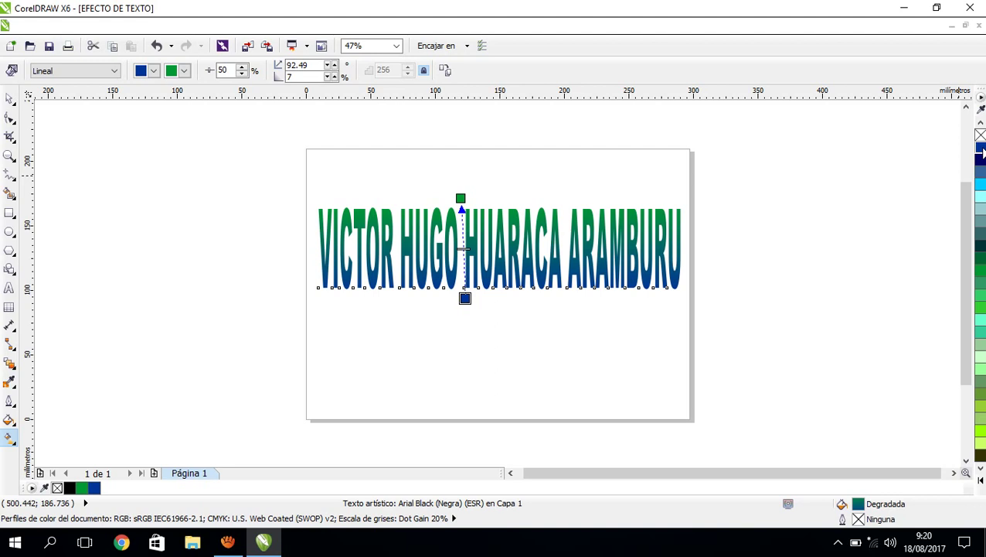
{"action": "left_click_drag", "start_coordinate": [981, 152], "coordinate": [10, 371]}
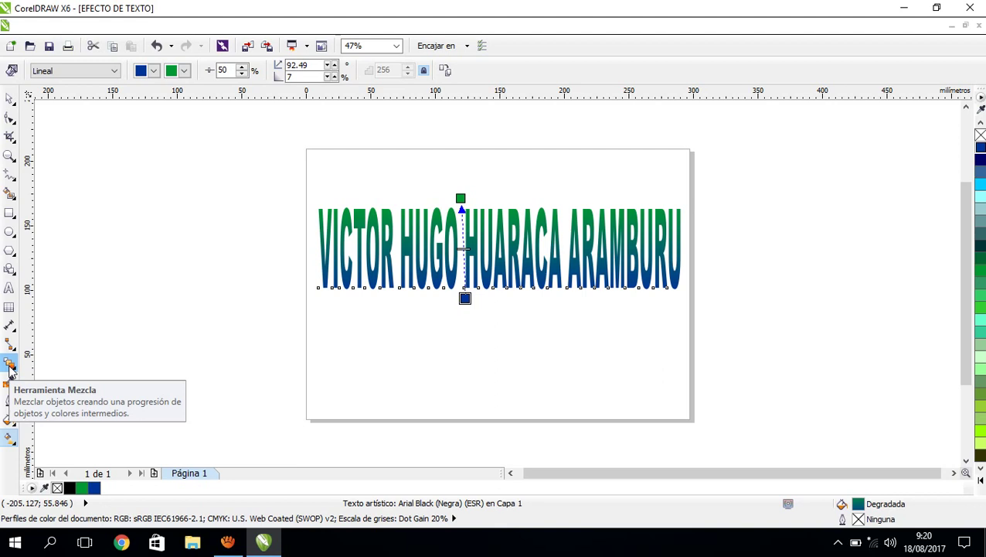
Show the Blend tool flyout listing Mezcla, Silueta, Extrusión and other effects.
{"action": "left_click", "coordinate": [9, 368]}
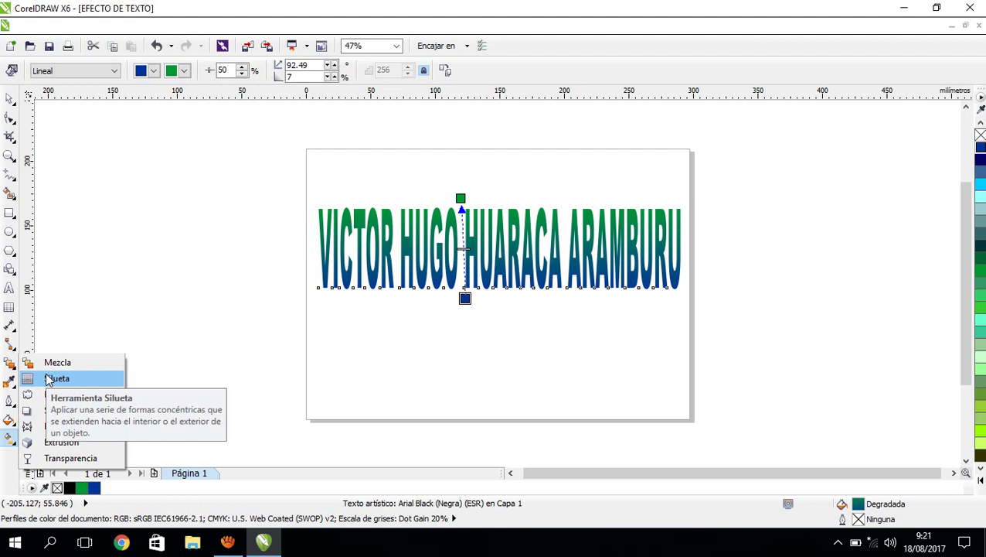
{"action": "left_click", "coordinate": [9, 437]}
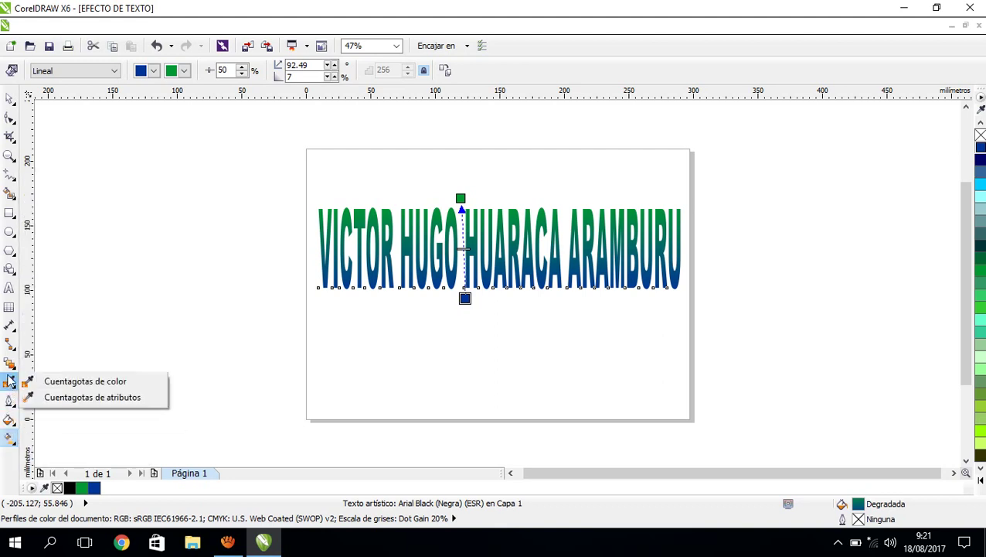
{"action": "mouse_move", "coordinate": [9, 363]}
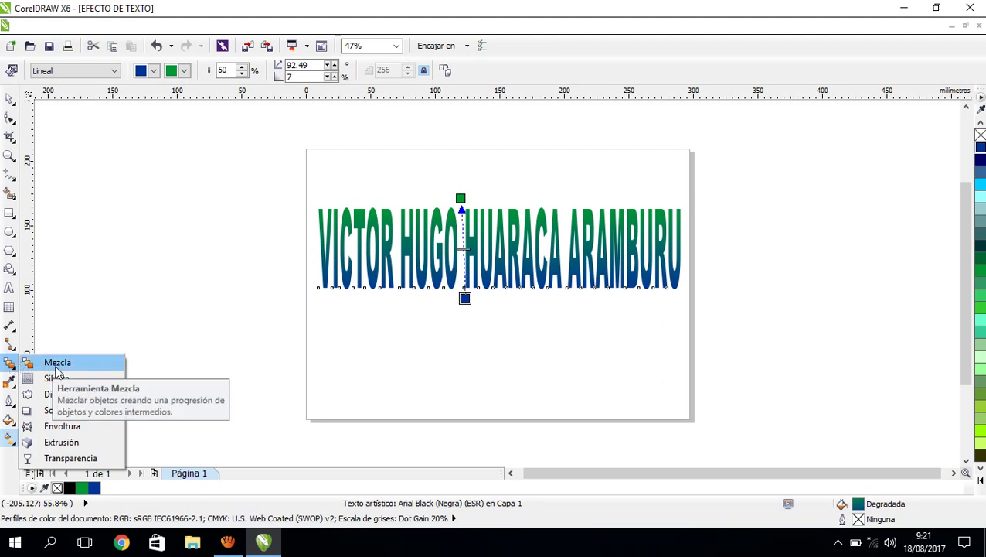
Give the gradient text a 1-step, 1.686 mm outside contour, redrawing it once after an undo.
{"action": "left_click", "coordinate": [56, 380]}
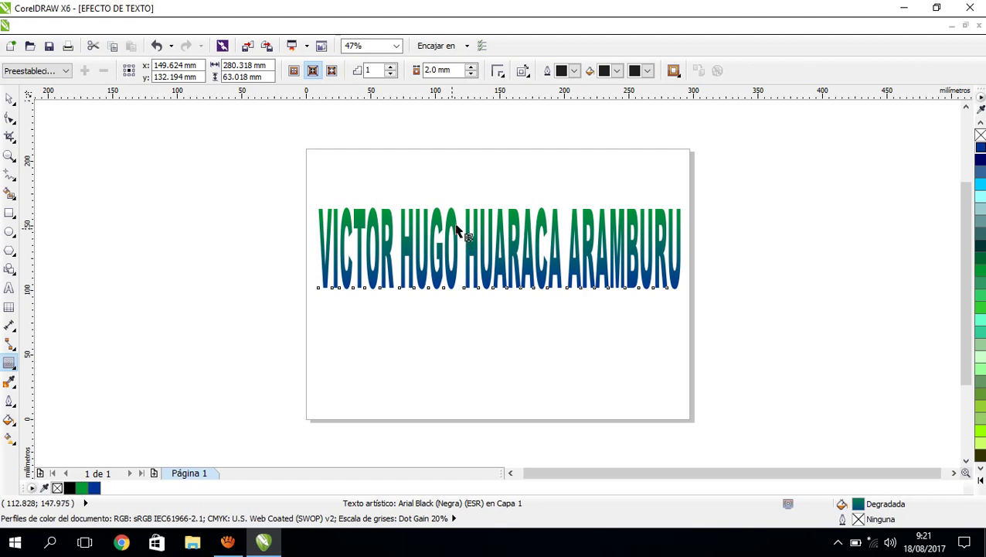
{"action": "left_click", "coordinate": [456, 221]}
{"action": "left_click_drag", "start_coordinate": [456, 222], "coordinate": [456, 207]}
{"action": "left_click_drag", "start_coordinate": [456, 207], "coordinate": [456, 207]}
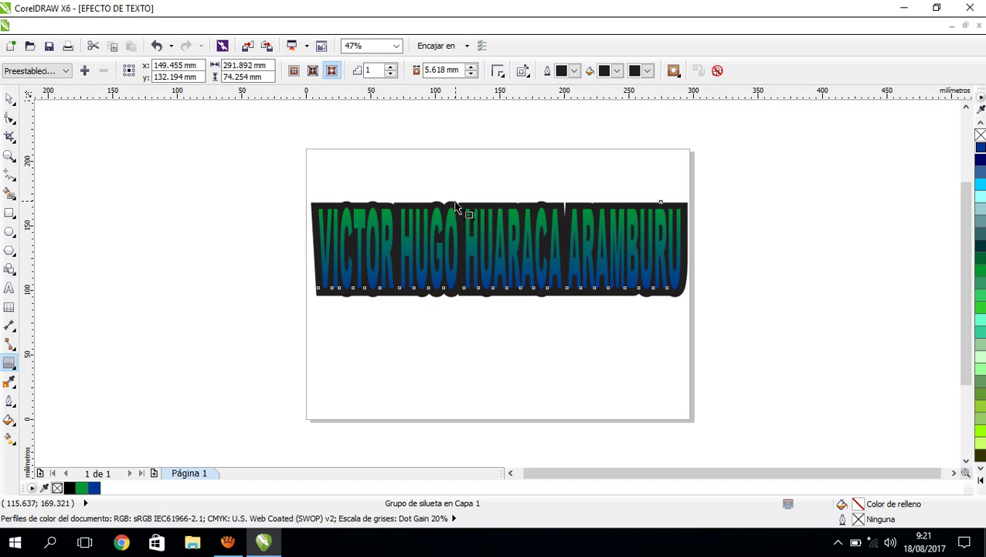
{"action": "key", "text": "ctrl+z"}
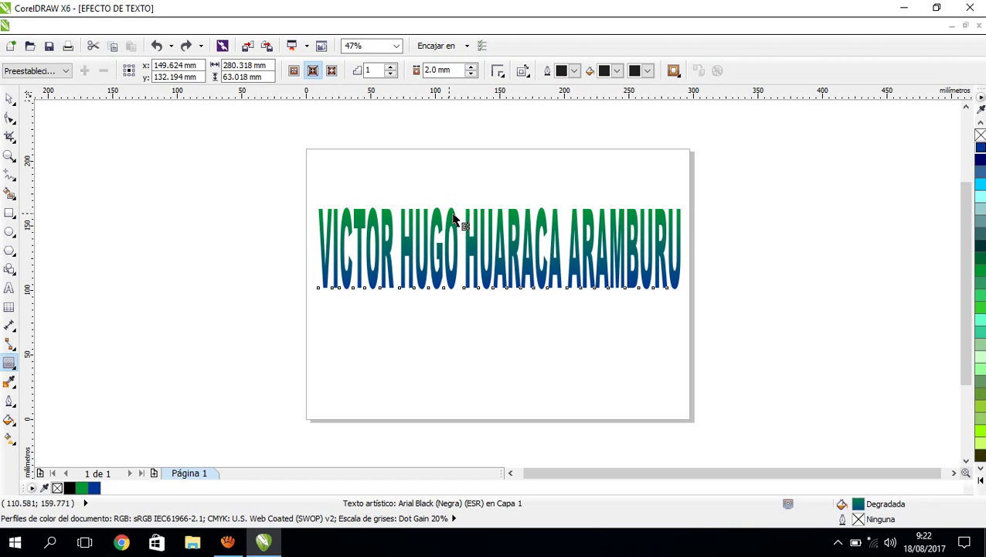
{"action": "mouse_move", "coordinate": [456, 215]}
{"action": "left_mouse_down"}
{"action": "mouse_move", "coordinate": [448, 206]}
{"action": "mouse_move", "coordinate": [455, 212]}
{"action": "left_mouse_up"}
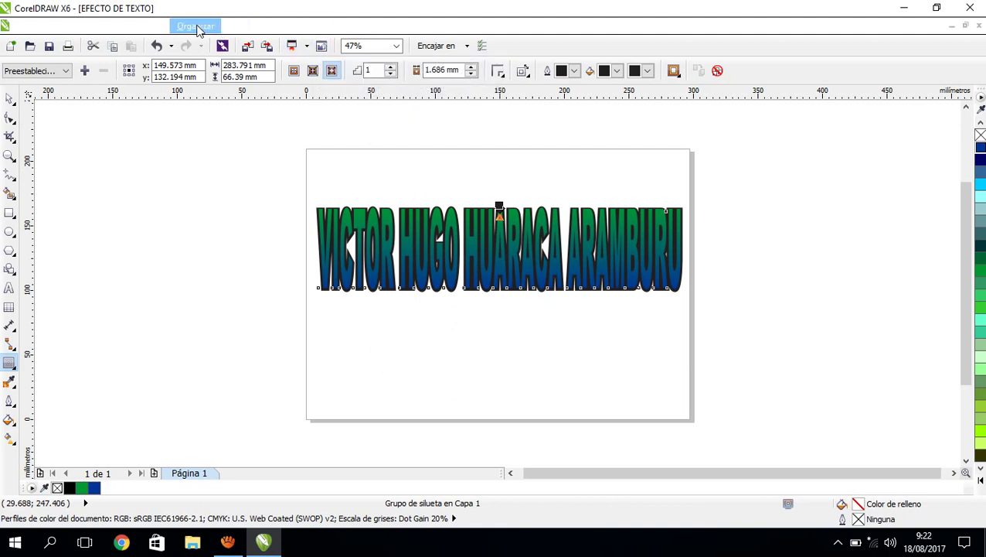
Break the contour group apart so the gradient text and dark outline become two objects.
{"action": "left_click", "coordinate": [196, 27]}
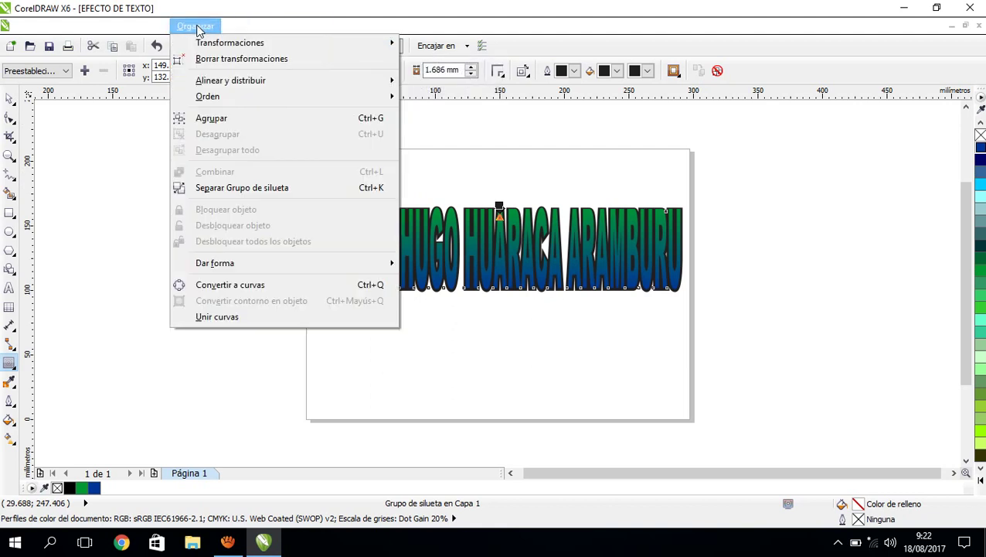
{"action": "left_click", "coordinate": [210, 194]}
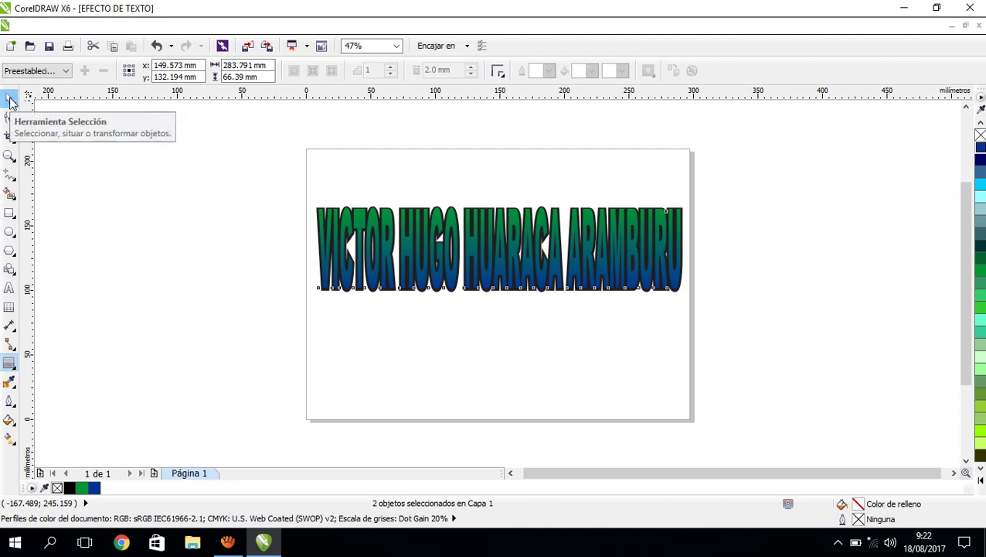
{"action": "left_click", "coordinate": [9, 100]}
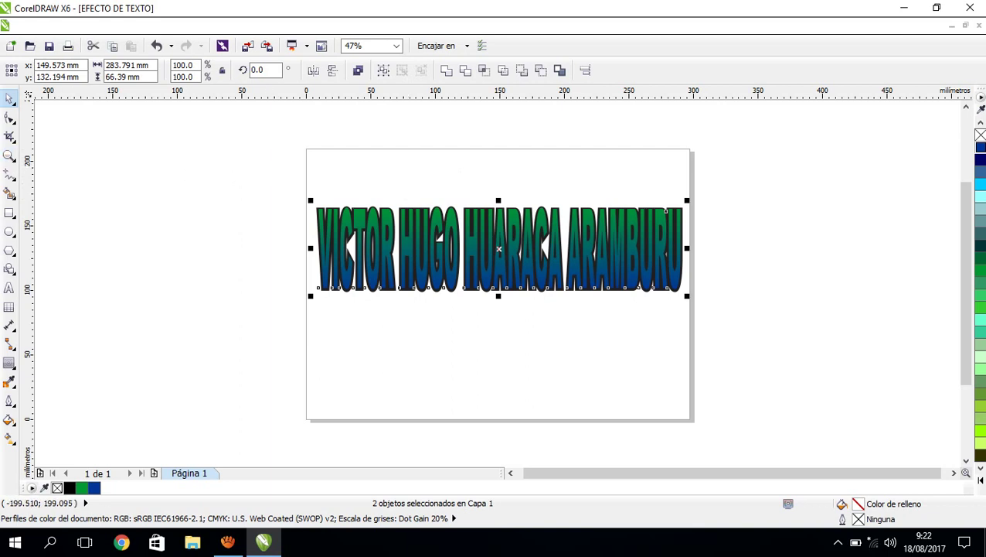
{"action": "left_click", "coordinate": [10, 156]}
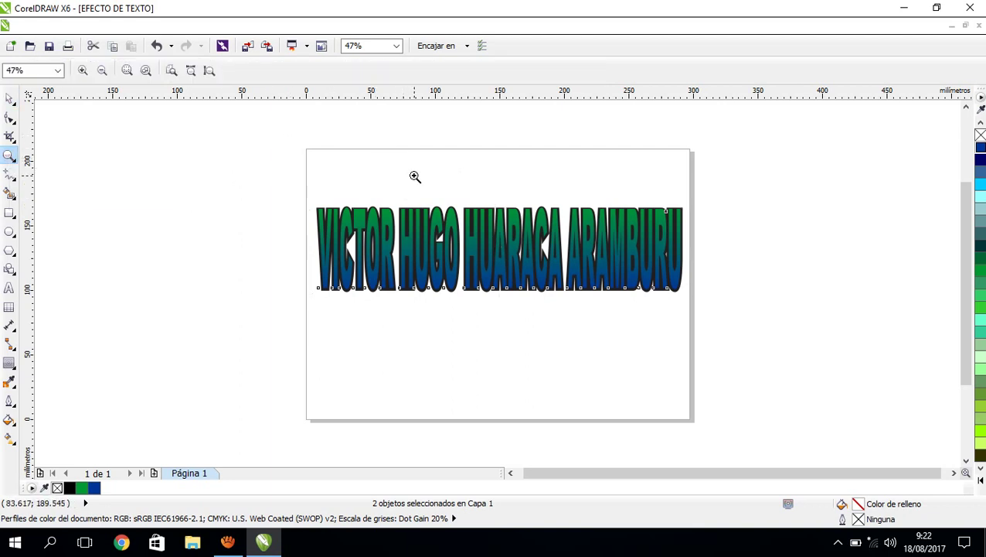
Move the name text and its dark outline up together to about y = 192 mm, then fit the page.
{"action": "left_click_drag", "start_coordinate": [415, 177], "coordinate": [454, 229]}
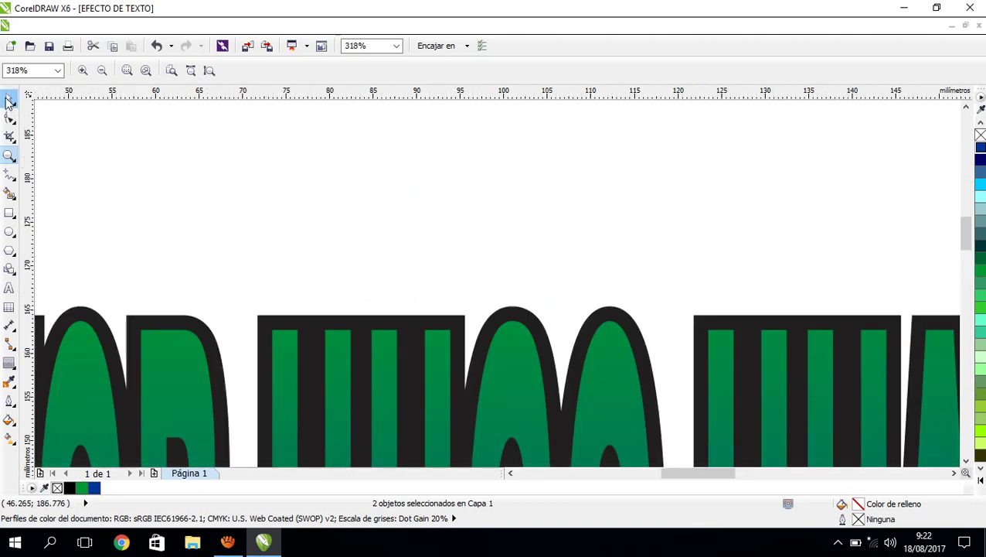
{"action": "left_click", "coordinate": [9, 100]}
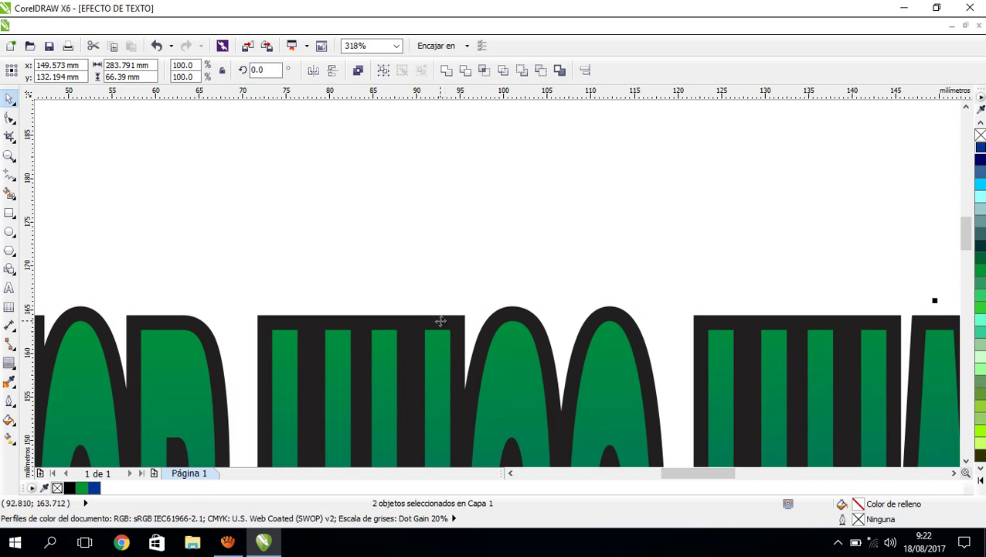
{"action": "left_click_drag", "start_coordinate": [439, 321], "coordinate": [434, 104]}
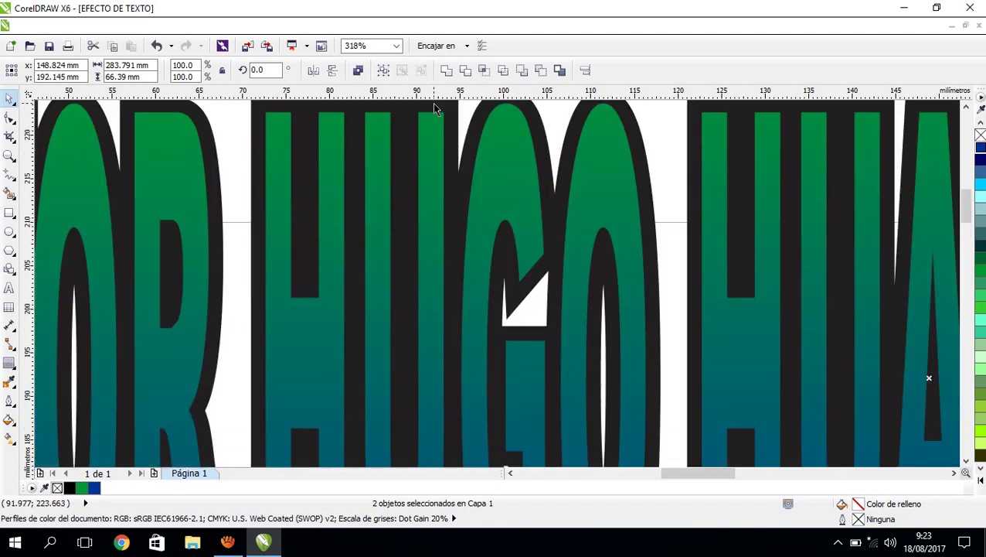
{"action": "left_click", "coordinate": [10, 157]}
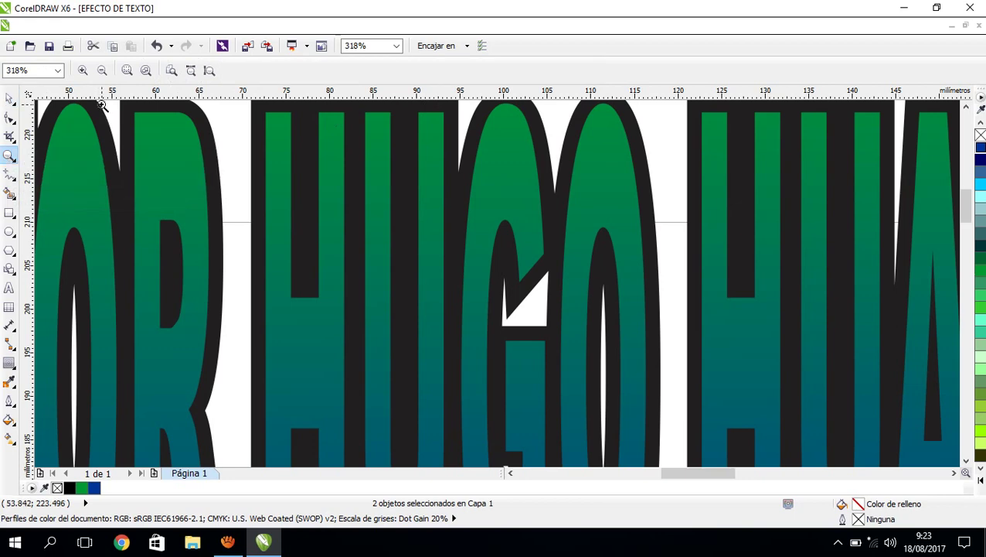
{"action": "left_click", "coordinate": [171, 71]}
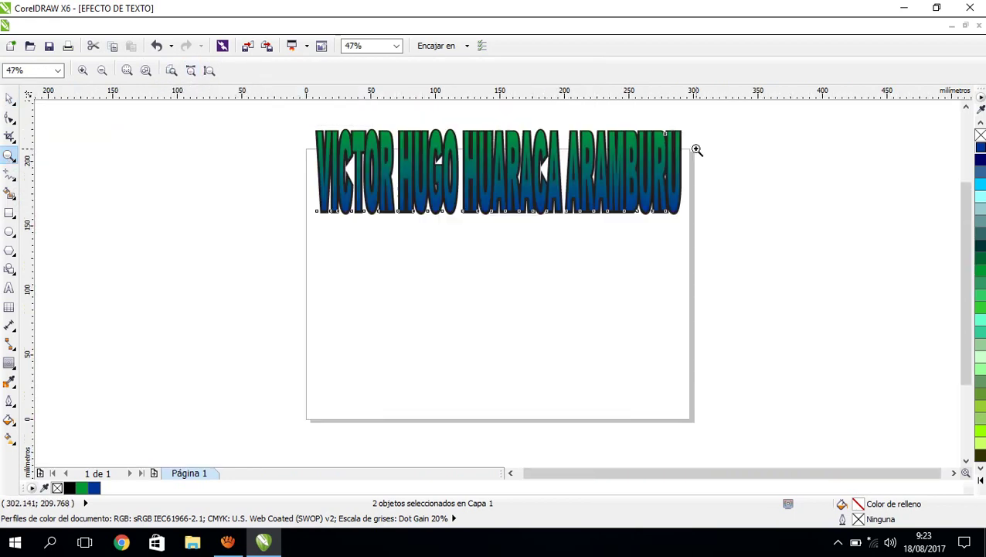
{"action": "left_click", "coordinate": [766, 202]}
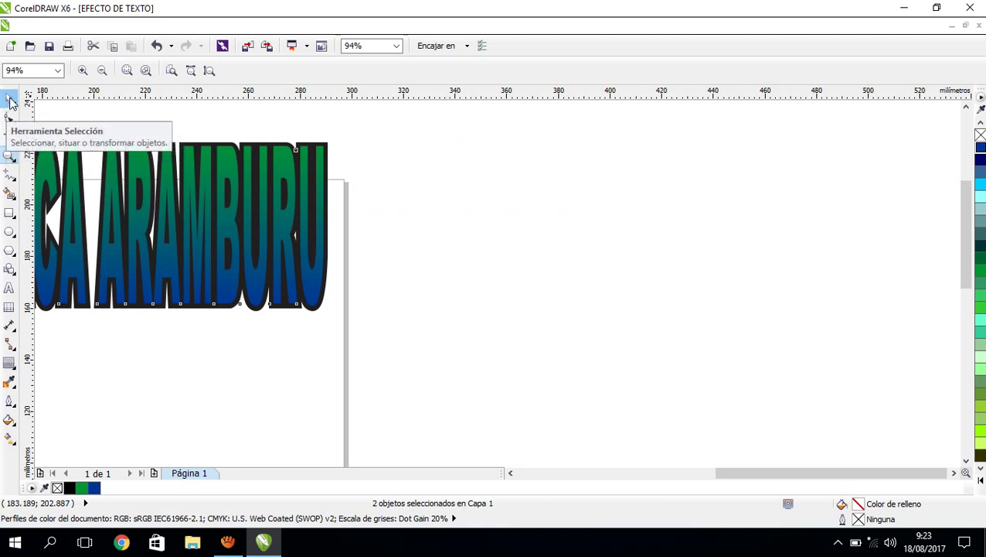
{"action": "left_click", "coordinate": [10, 101]}
{"action": "left_click", "coordinate": [193, 319]}
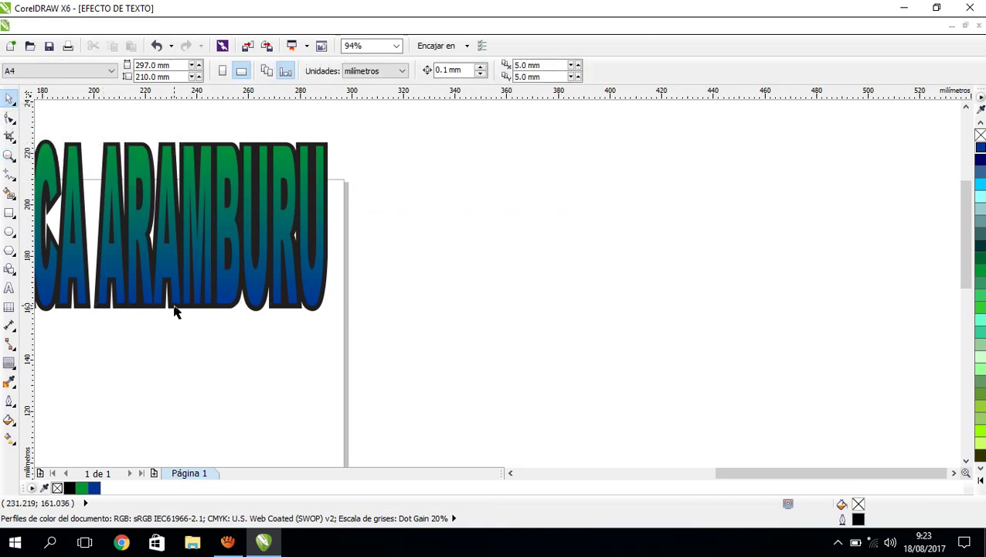
{"action": "left_click_drag", "start_coordinate": [175, 311], "coordinate": [190, 422]}
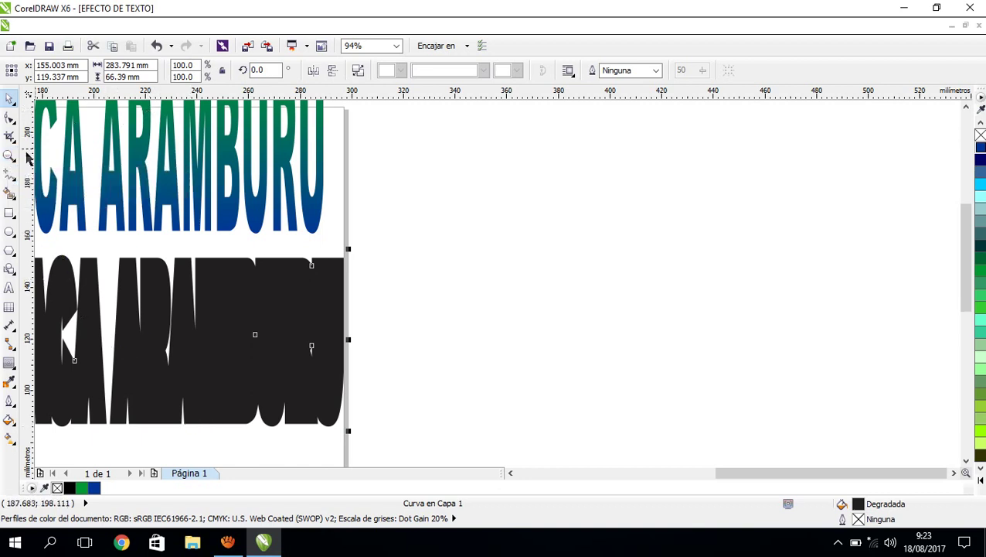
{"action": "left_click", "coordinate": [9, 155]}
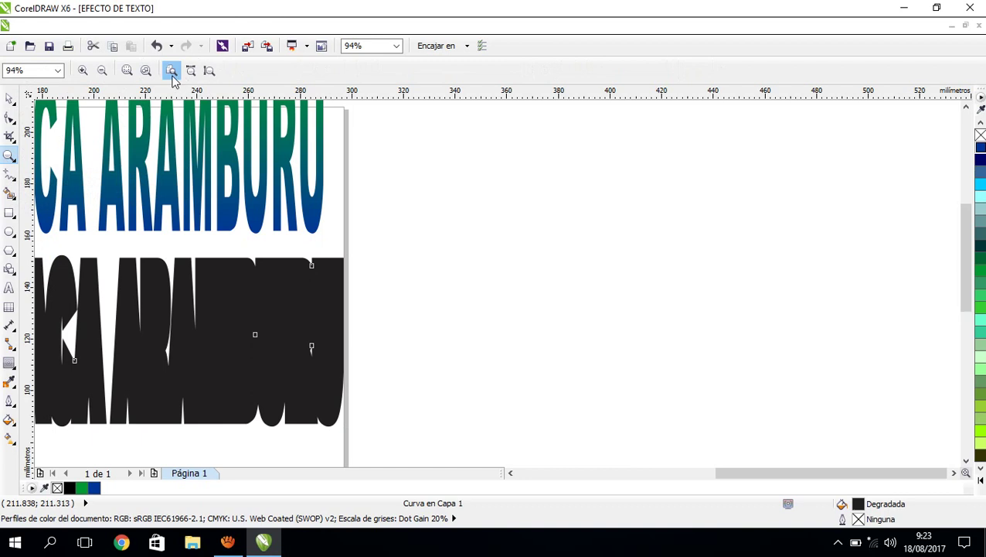
{"action": "left_click", "coordinate": [171, 70]}
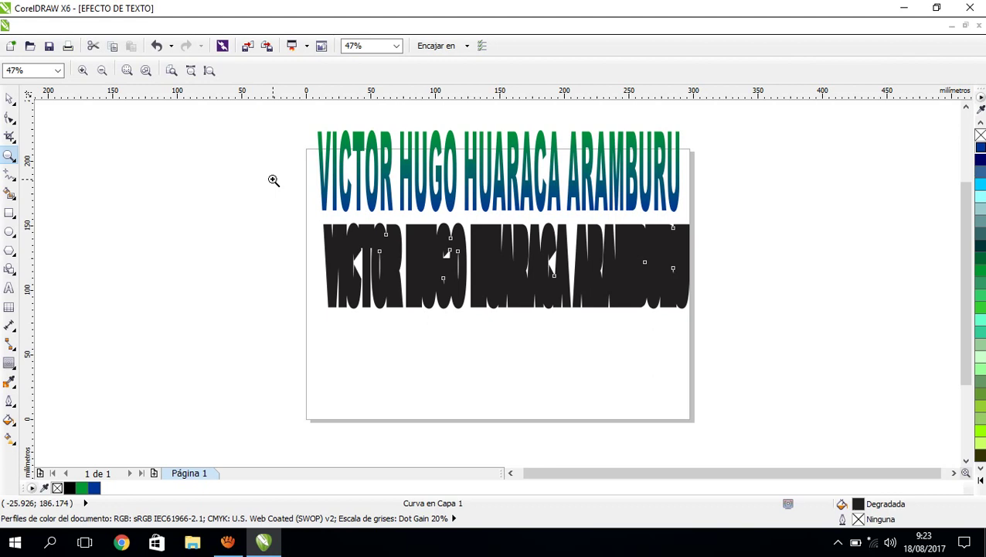
{"action": "key", "text": "ctrl+z"}
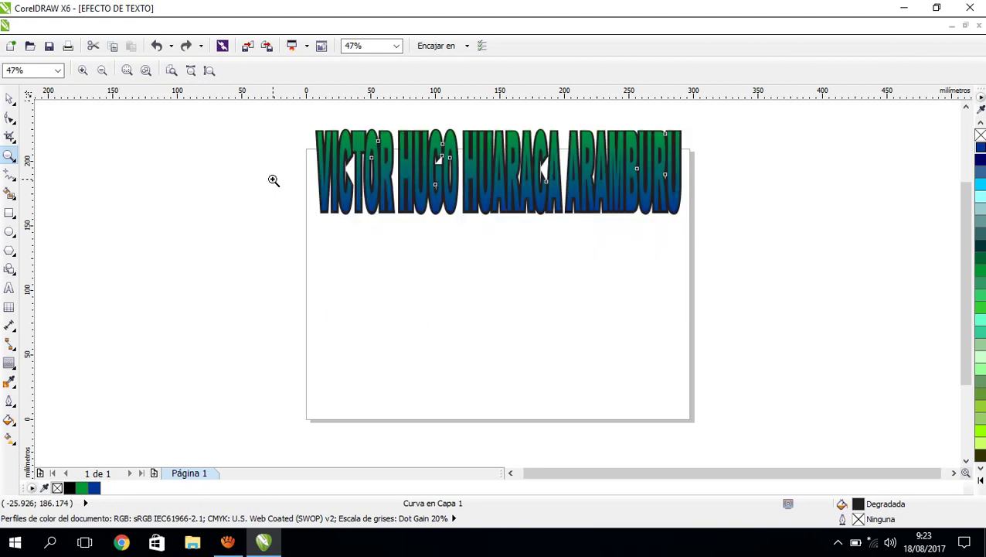
{"action": "left_click", "coordinate": [969, 112]}
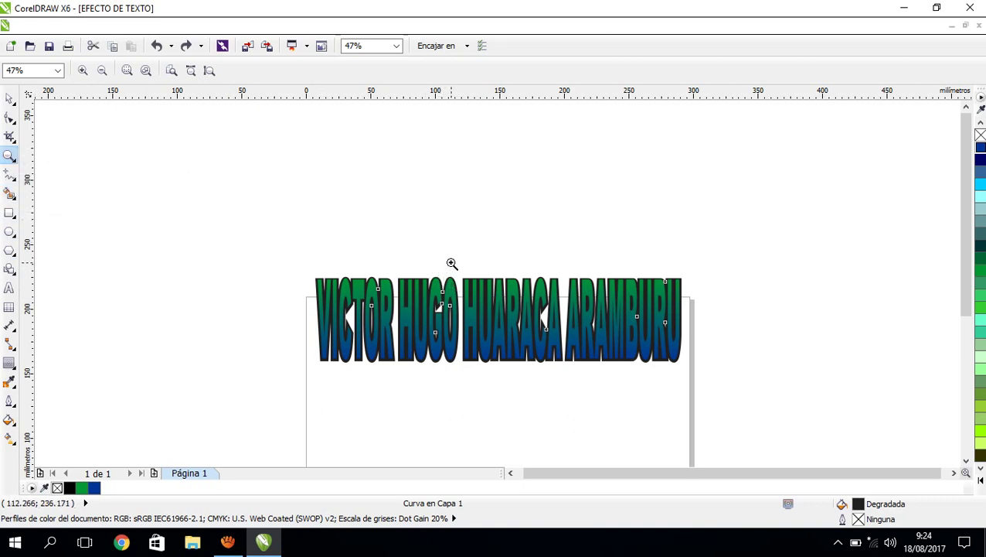
{"action": "left_click_drag", "start_coordinate": [452, 263], "coordinate": [503, 380]}
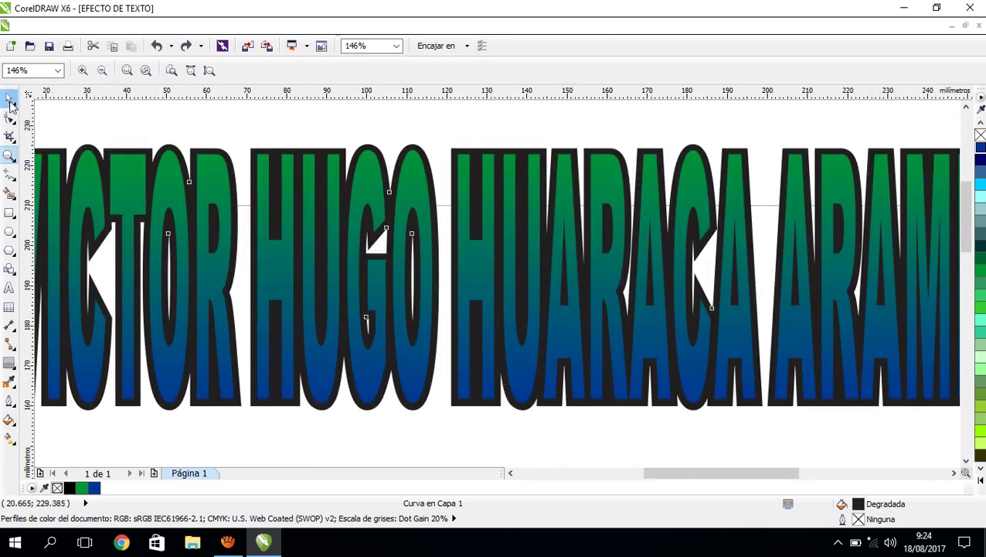
{"action": "left_click", "coordinate": [9, 99]}
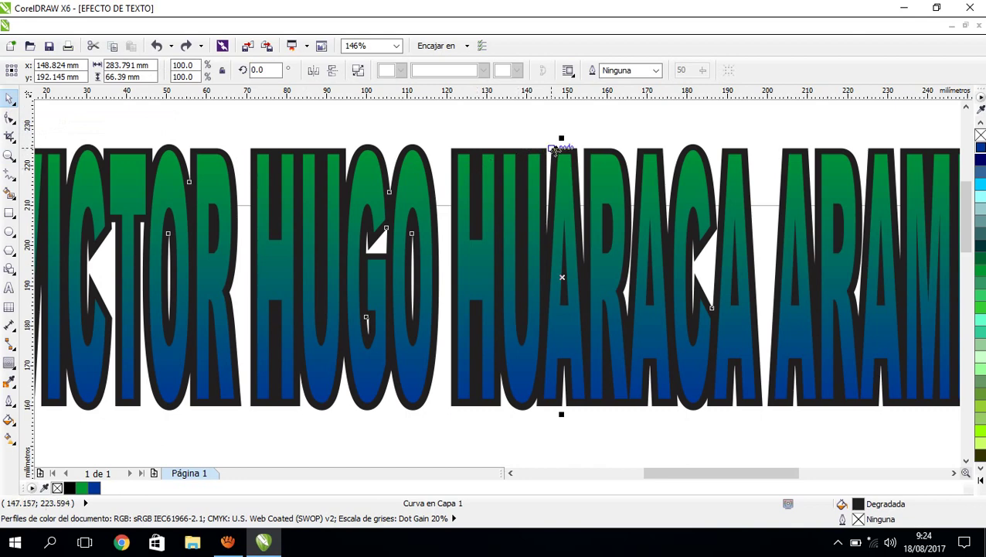
{"action": "left_click_drag", "start_coordinate": [555, 149], "coordinate": [556, 124]}
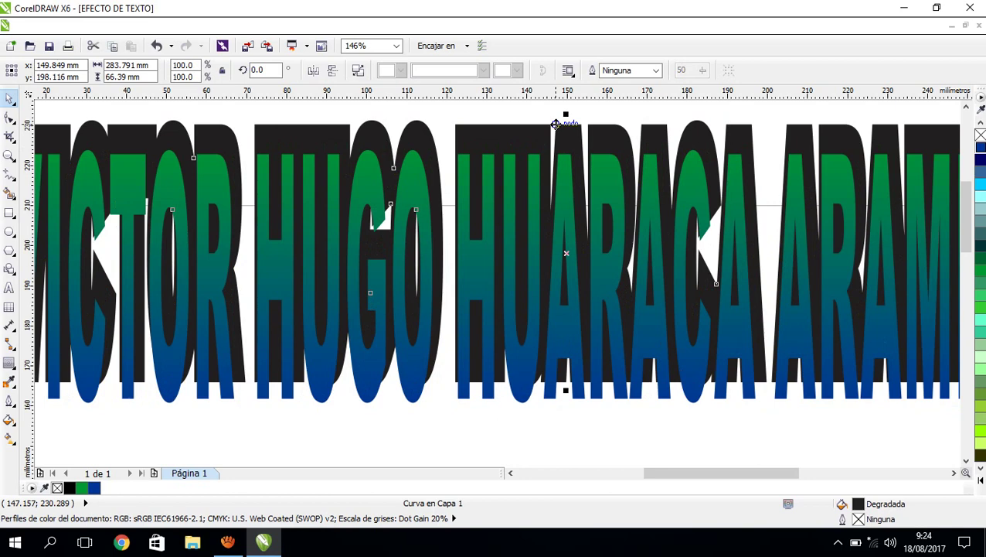
{"action": "key", "text": "Escape"}
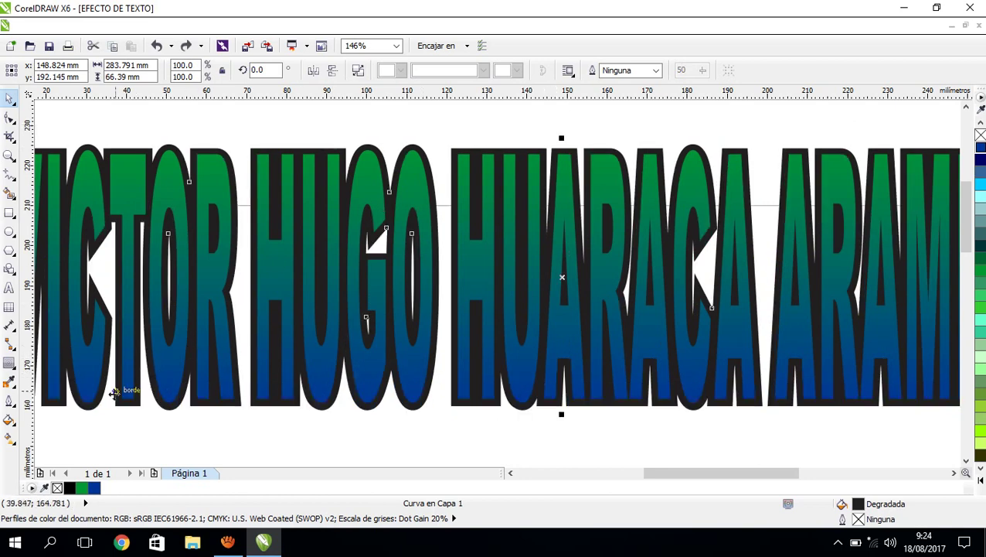
Fill the outline shape with a gradient from light cyan at the top to red at the bottom.
{"action": "left_click", "coordinate": [9, 438]}
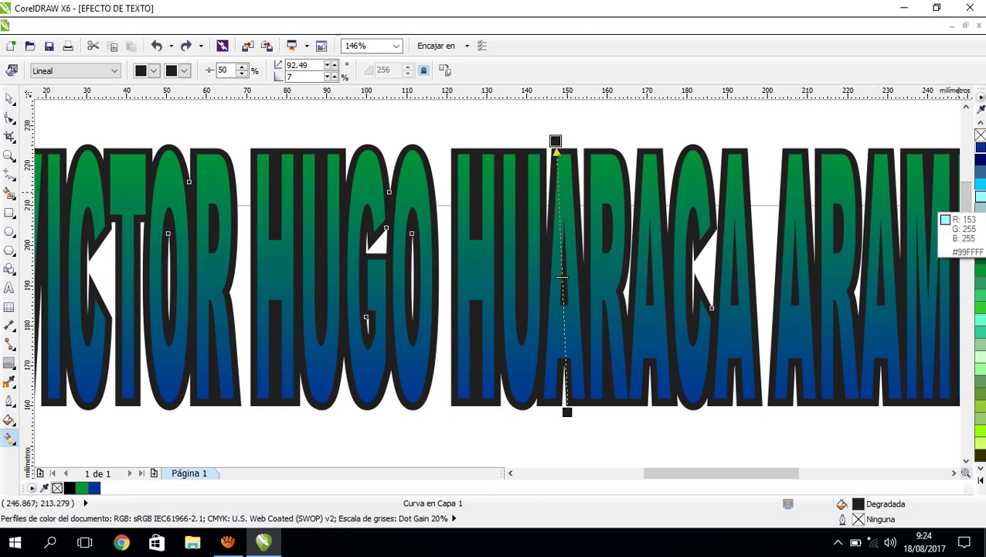
{"action": "left_click", "coordinate": [981, 198]}
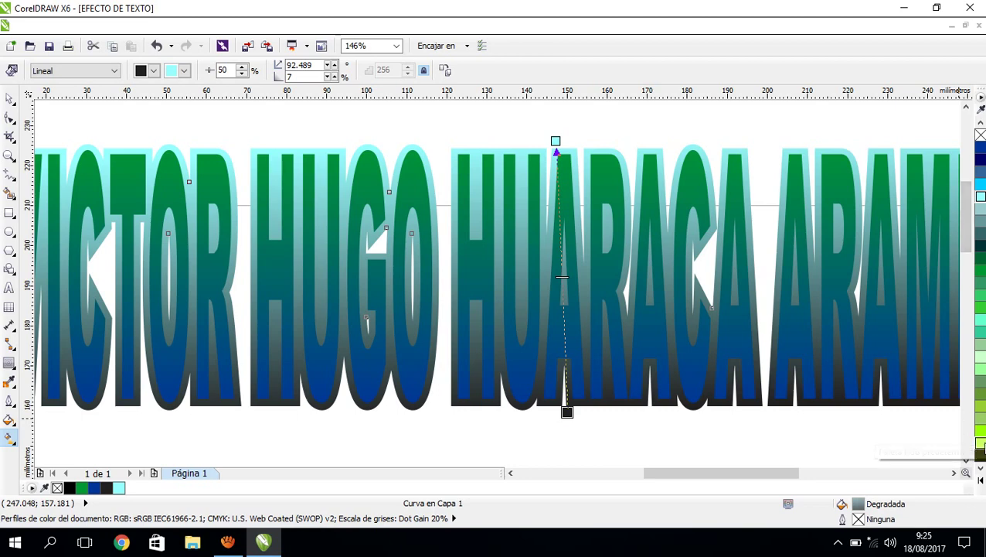
{"action": "left_click", "coordinate": [980, 481]}
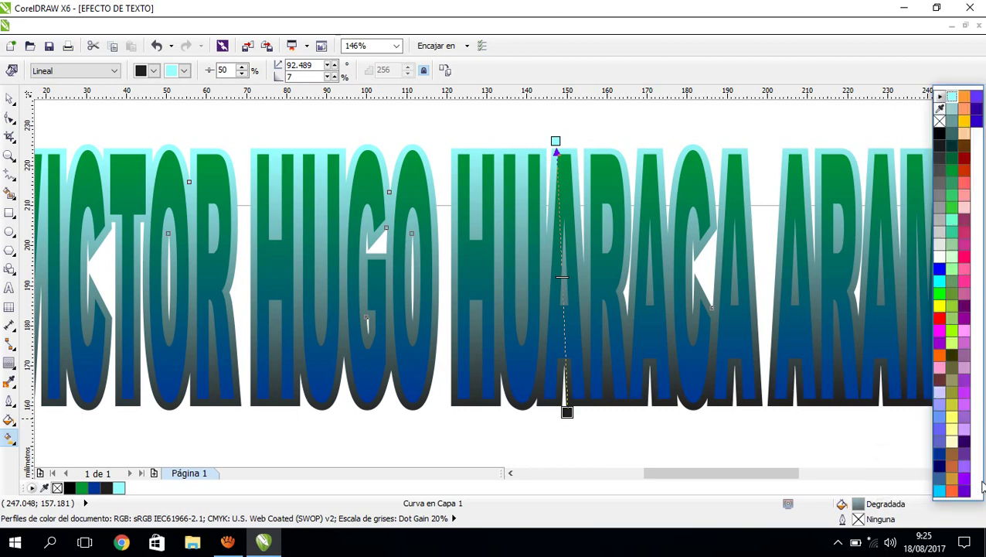
{"action": "left_click", "coordinate": [940, 320]}
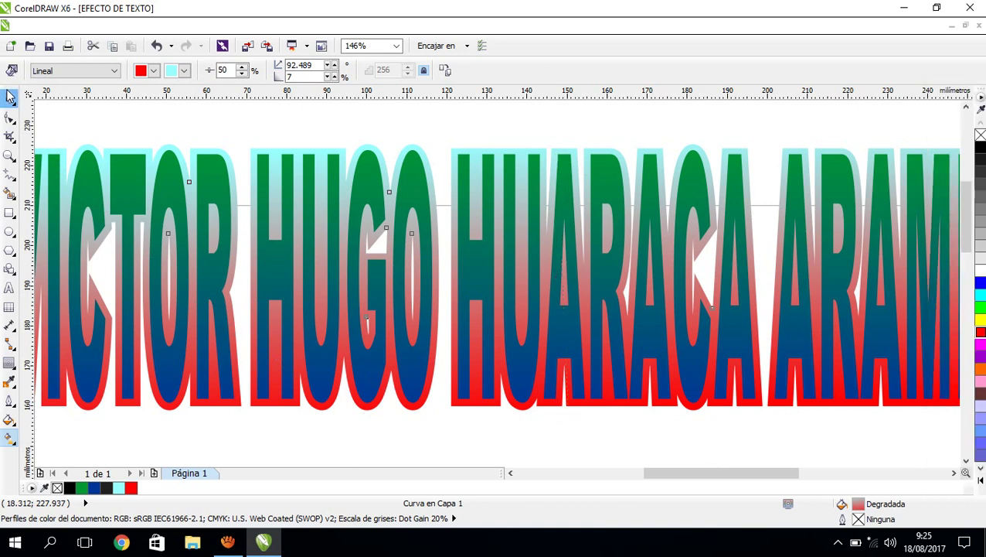
{"action": "left_click", "coordinate": [10, 93]}
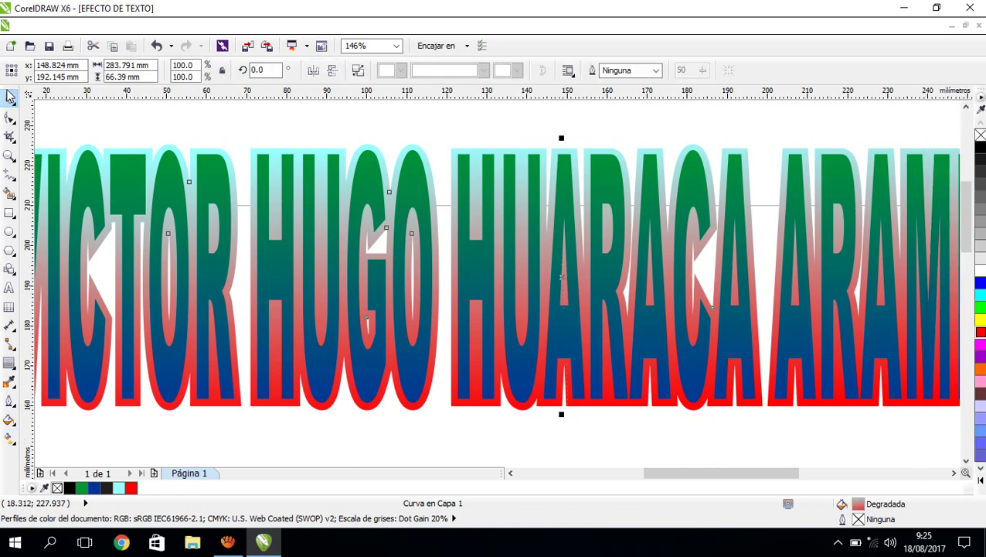
{"action": "left_click", "coordinate": [10, 155]}
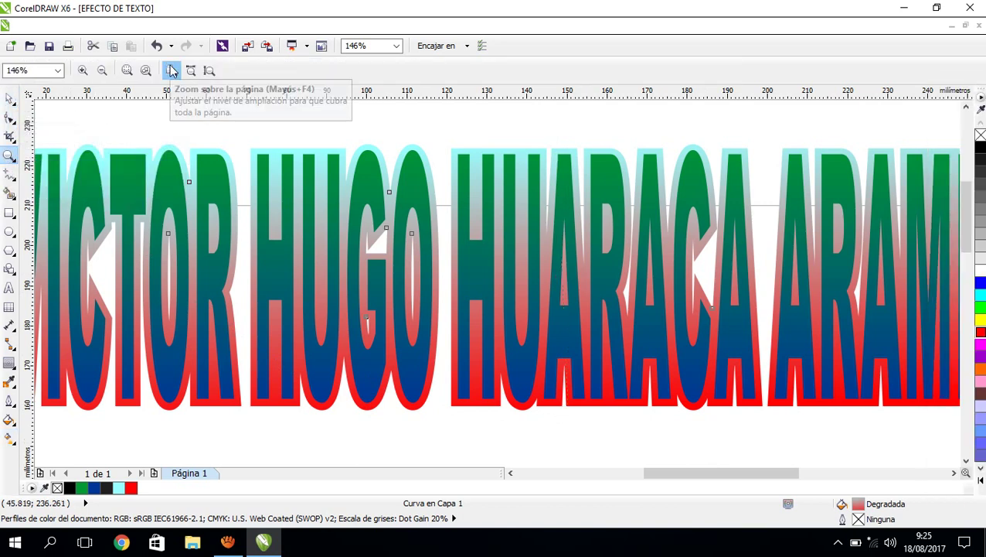
{"action": "left_click", "coordinate": [171, 71]}
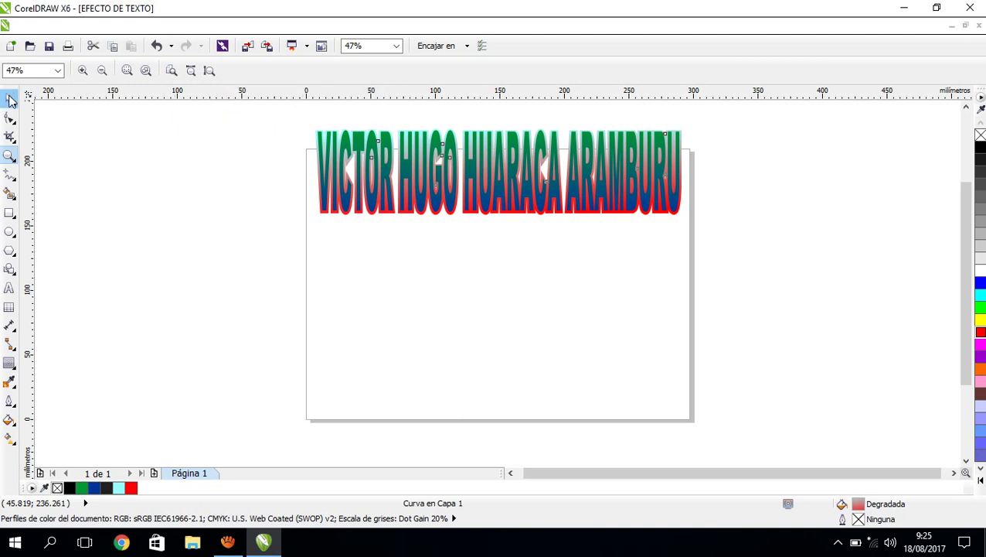
Select the name and its outline shape and group them together.
{"action": "left_click", "coordinate": [7, 99]}
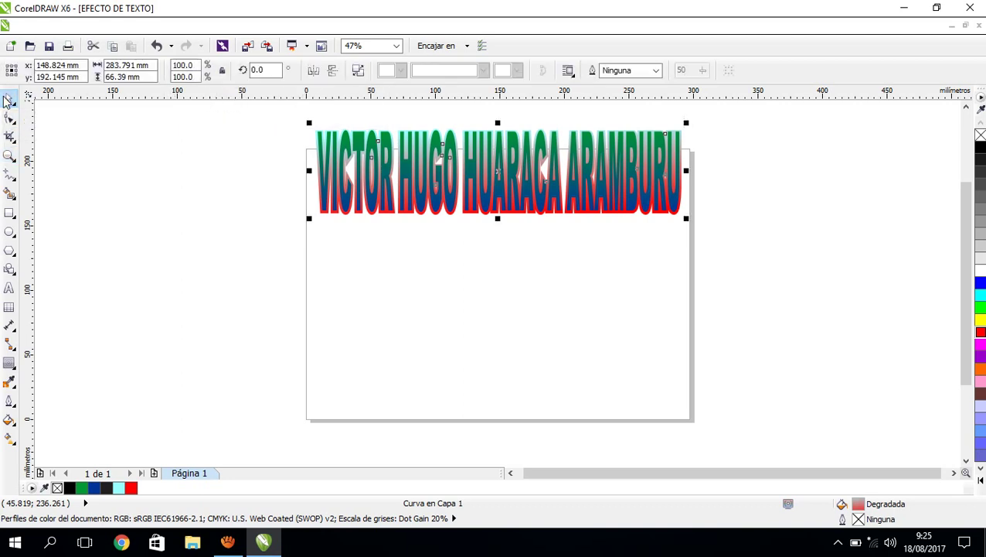
{"action": "left_click", "coordinate": [268, 116]}
{"action": "left_click_drag", "start_coordinate": [268, 110], "coordinate": [713, 267]}
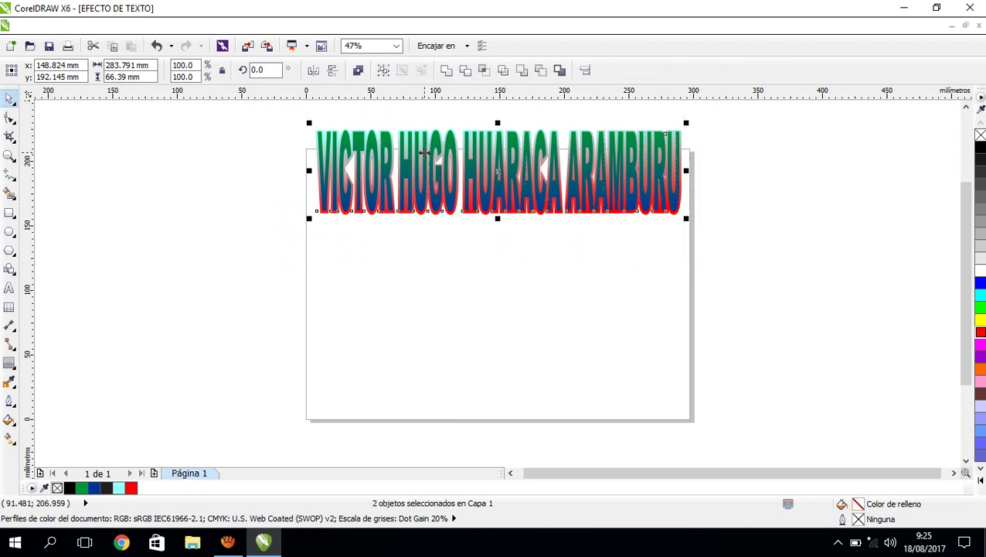
{"action": "left_click", "coordinate": [201, 28]}
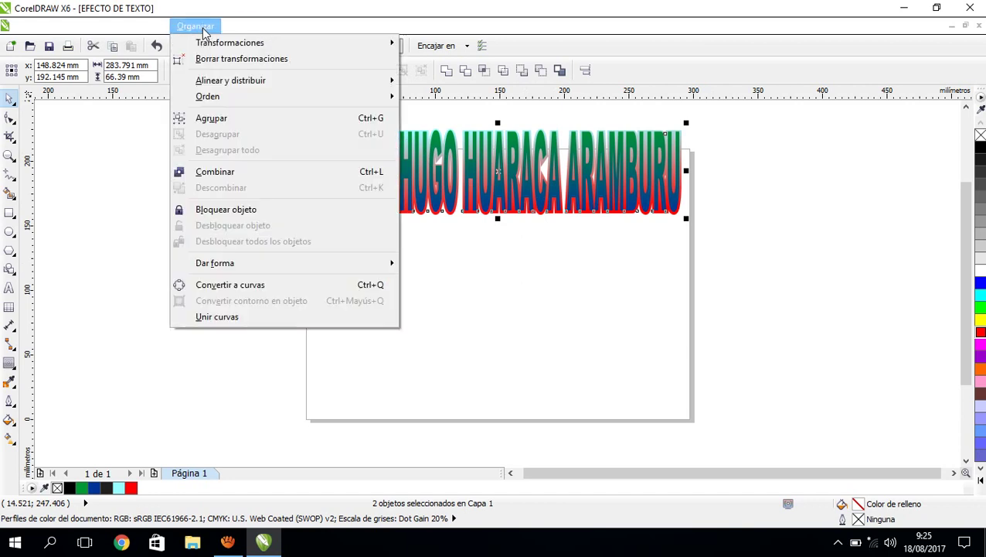
{"action": "left_click", "coordinate": [217, 118]}
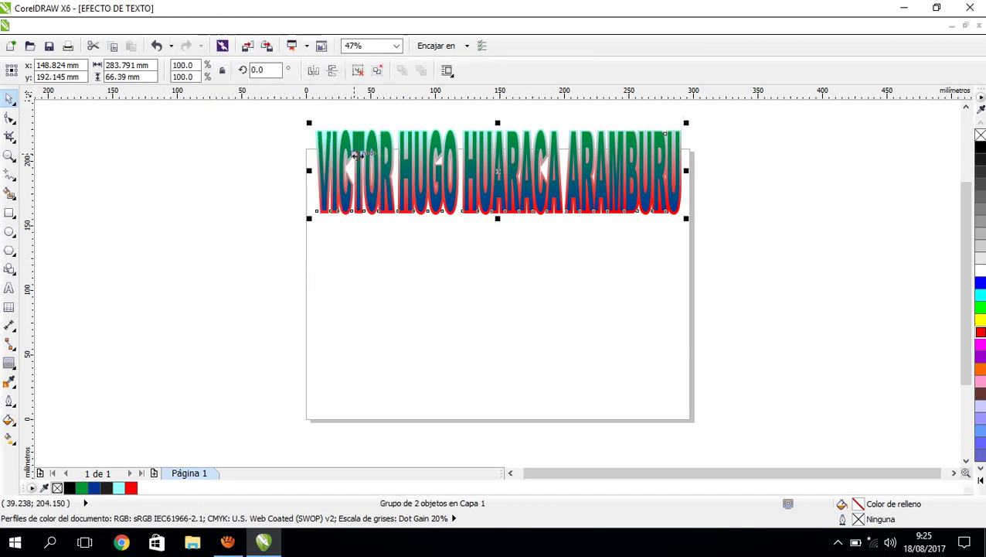
Move the grouped name to the page centre and bring aTube Catcher forward.
{"action": "left_click_drag", "start_coordinate": [356, 154], "coordinate": [356, 258]}
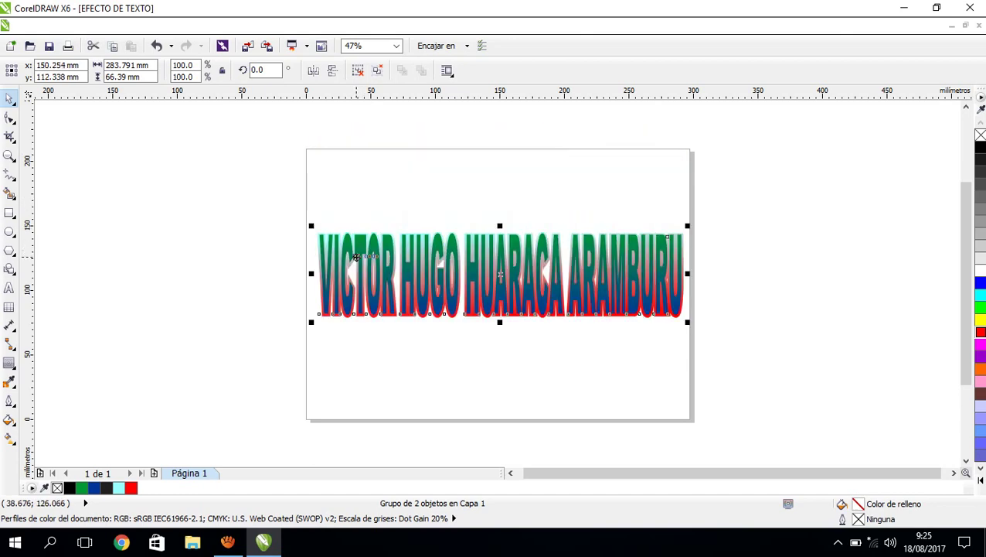
{"action": "left_click", "coordinate": [744, 196]}
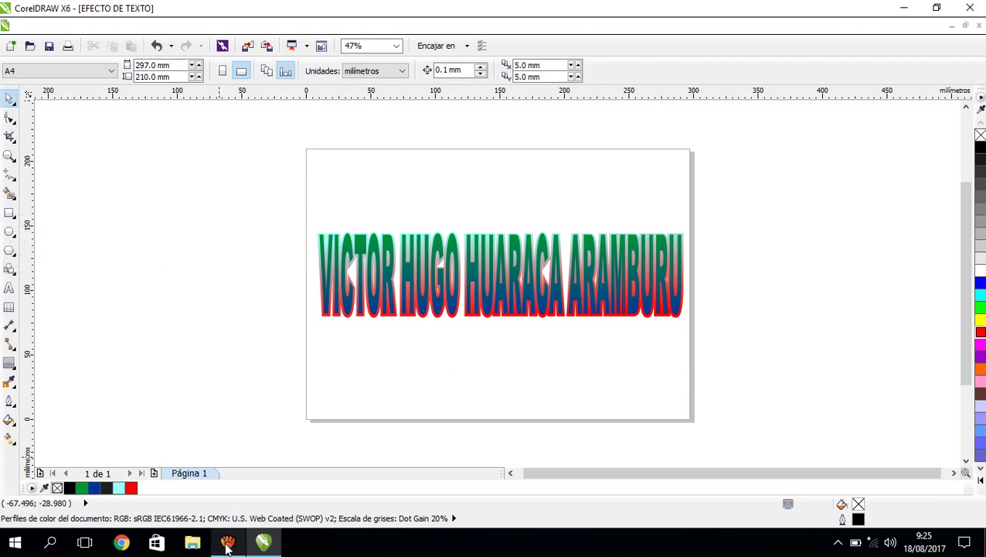
{"action": "mouse_move", "coordinate": [227, 545]}
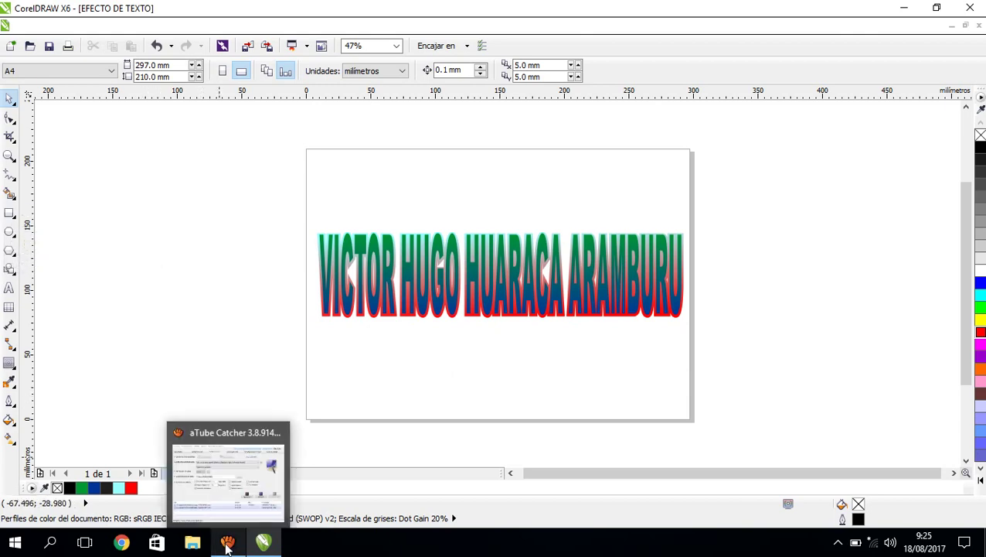
{"action": "left_click", "coordinate": [227, 544]}
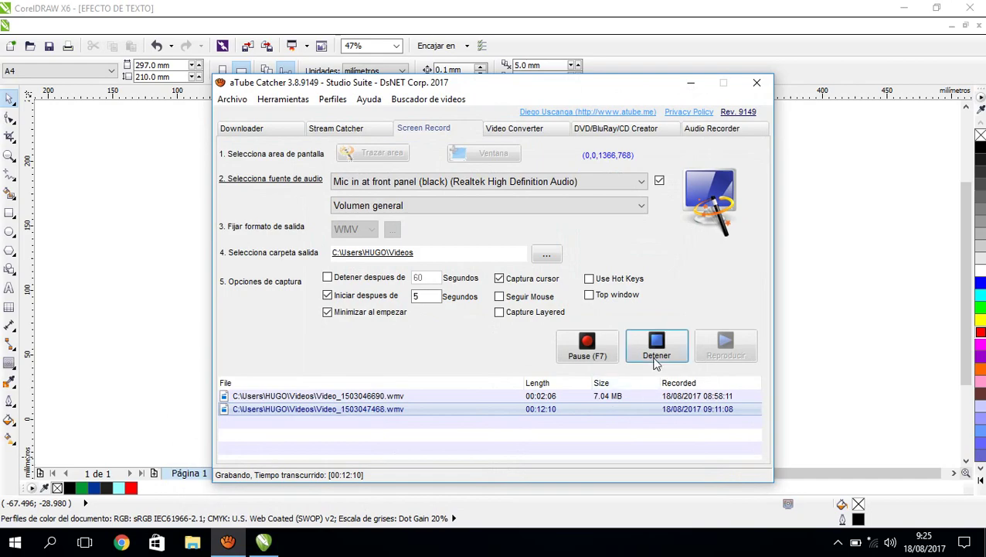